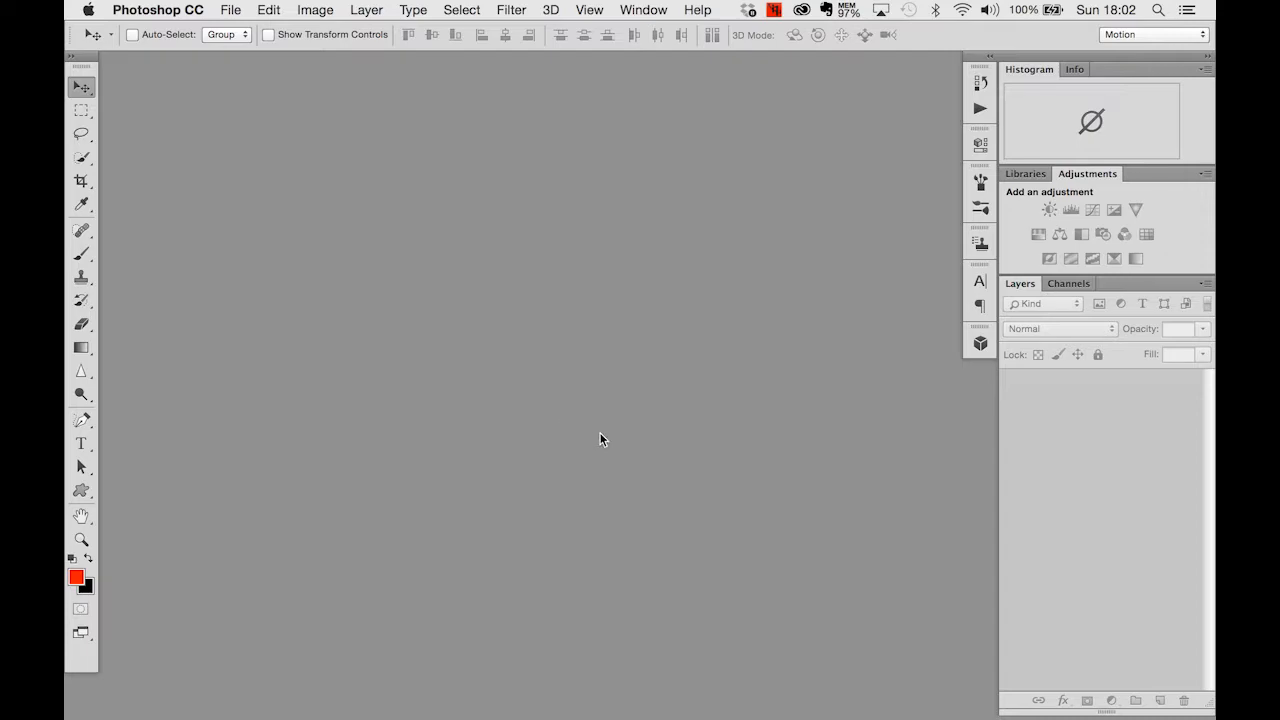
# - Load the eight images GIF-1.jpg to GIF-8.jpg from the GIF folder on the Desktop into one layered image stack
pyautogui.click(234, 10)
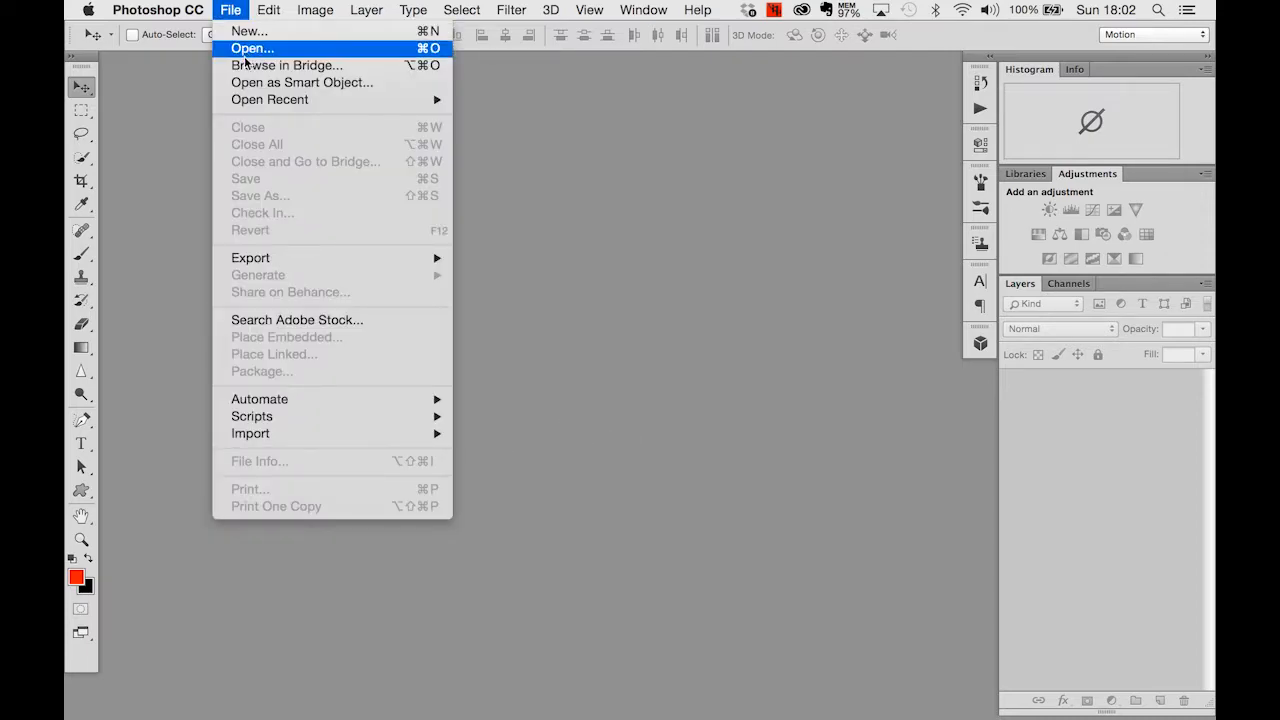
pyautogui.moveTo(316, 417)
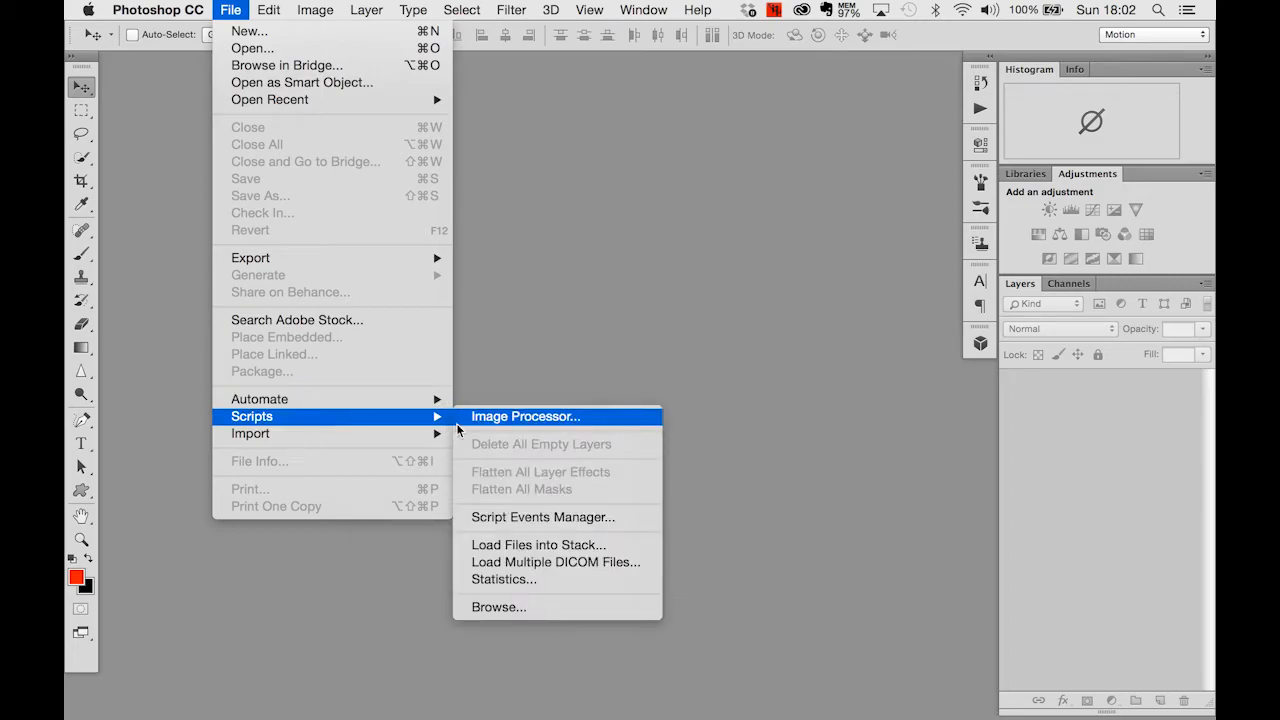
pyautogui.click(620, 551)
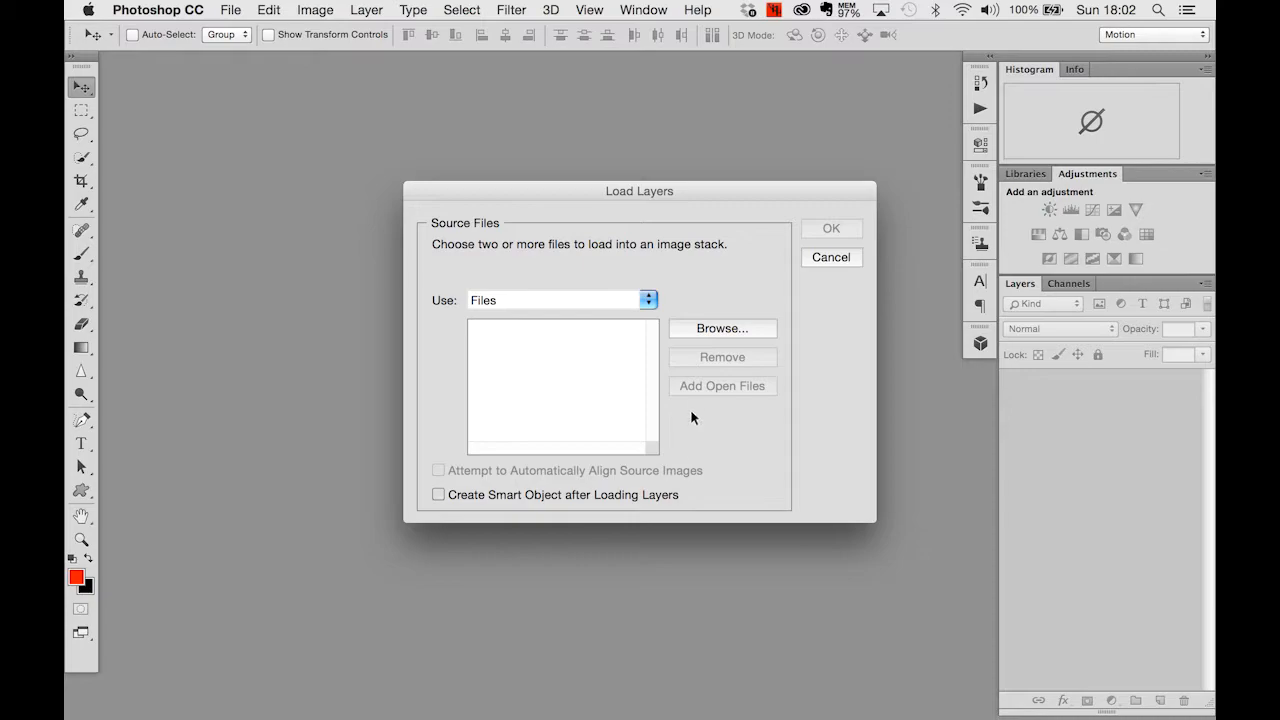
pyautogui.click(732, 331)
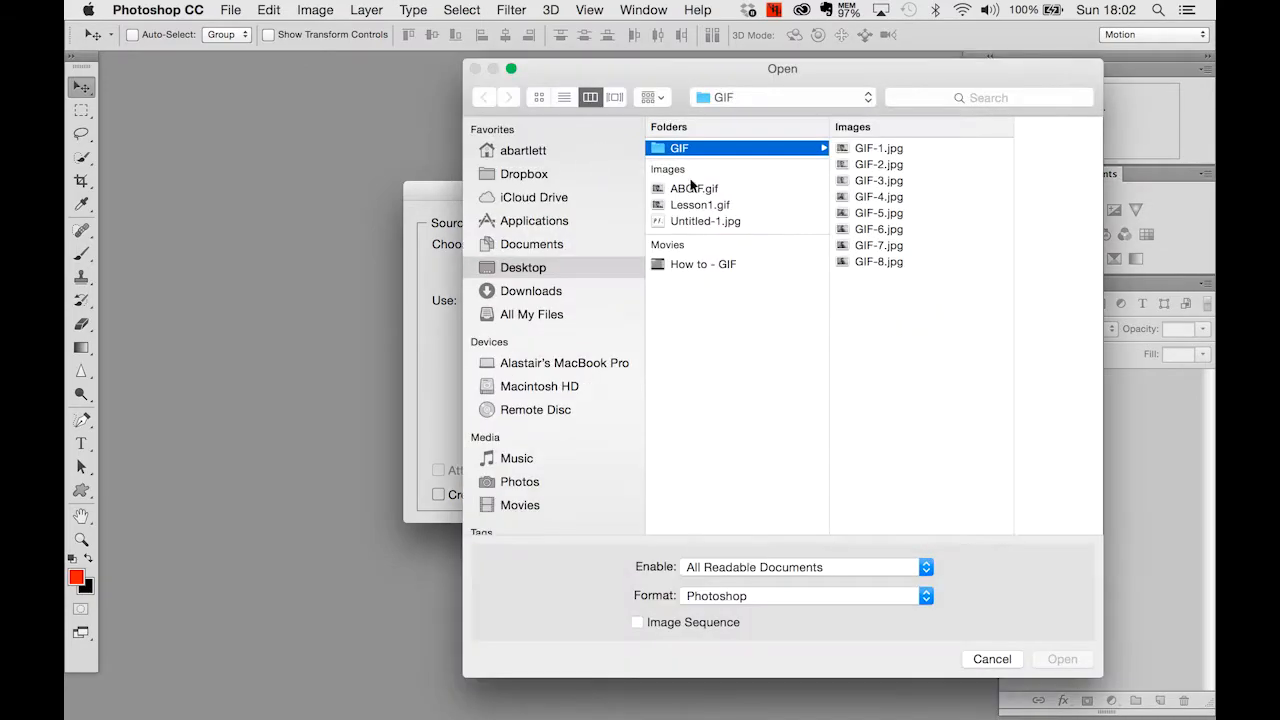
pyautogui.click(910, 151)
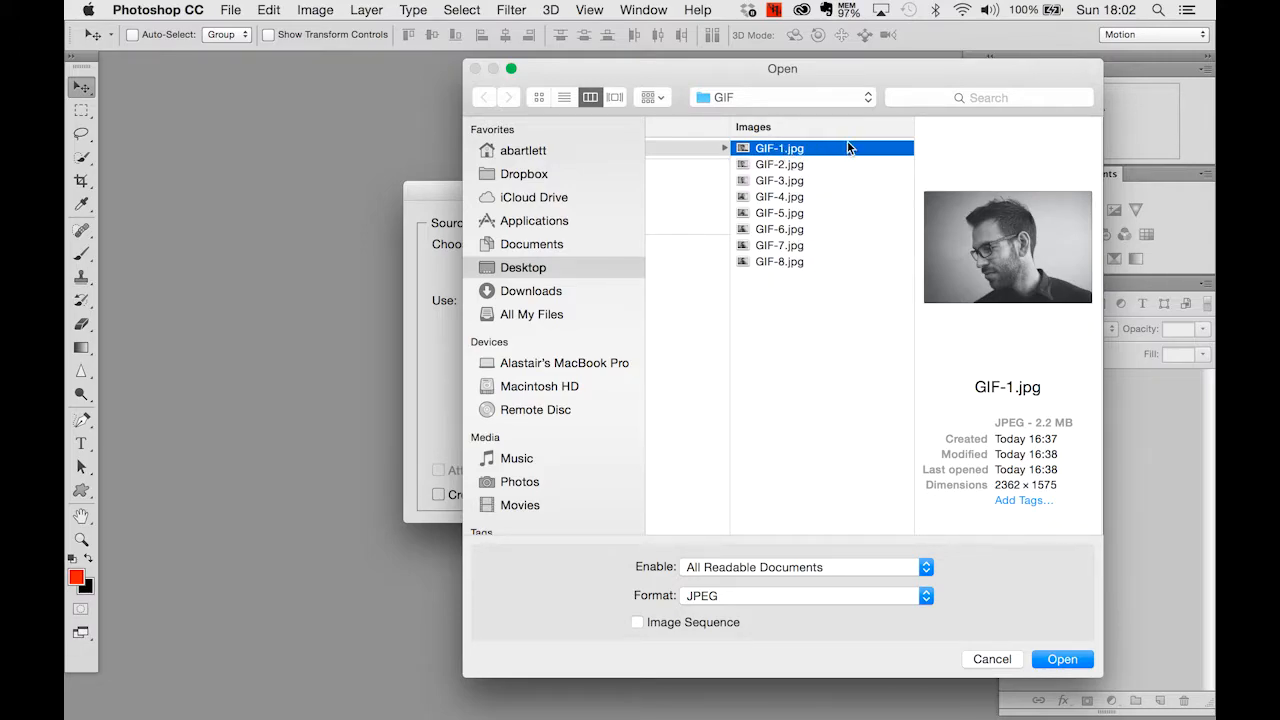
pyautogui.keyDown('shift'); pyautogui.click(792, 262); pyautogui.keyUp('shift')
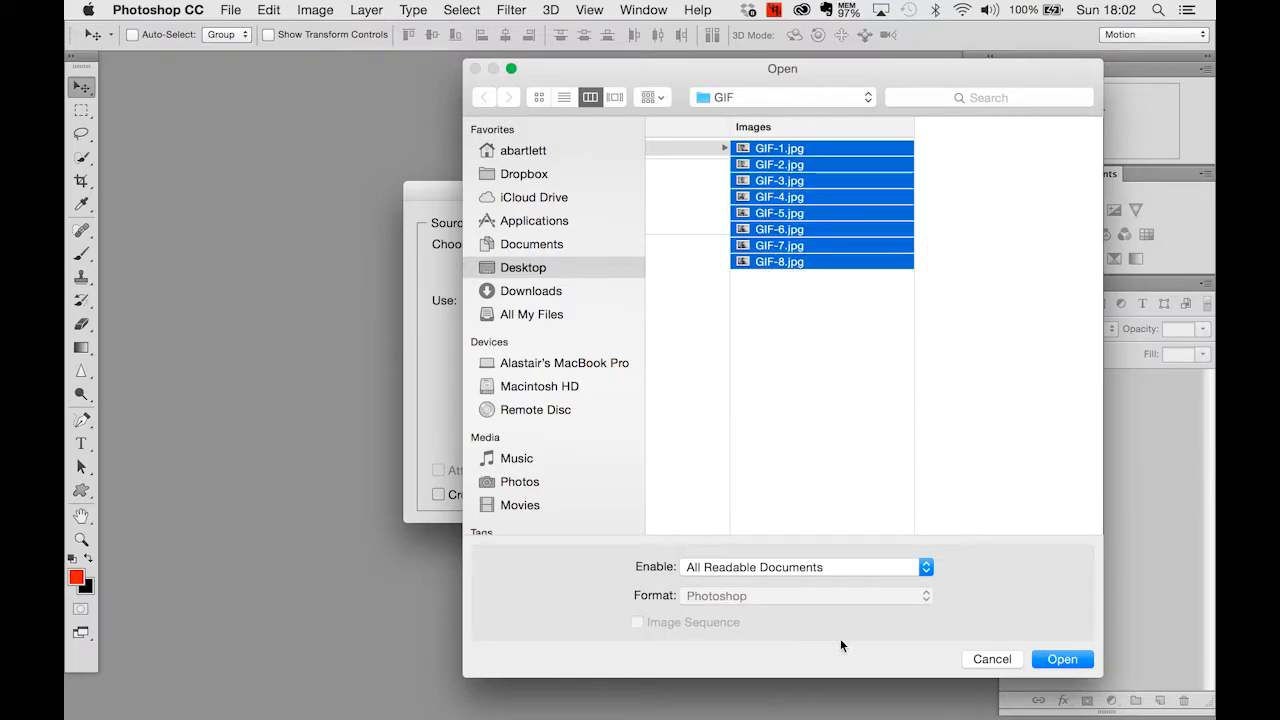
pyautogui.click(1051, 661)
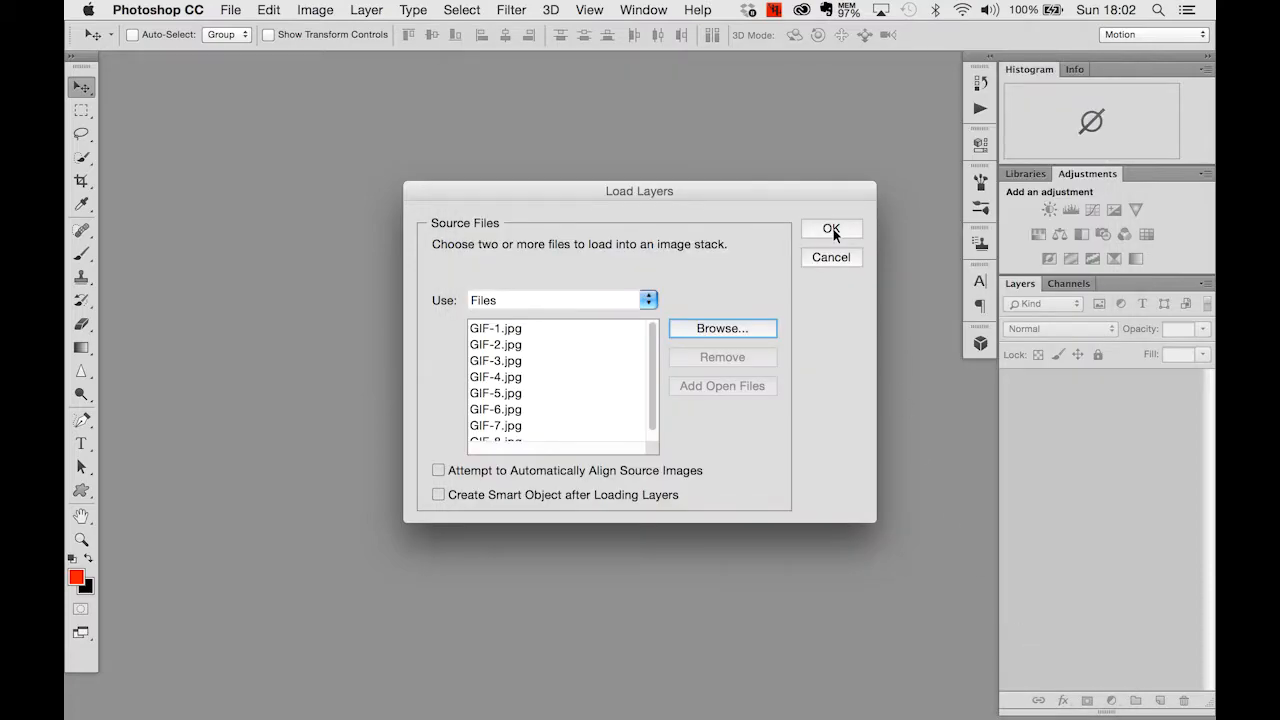
pyautogui.click(831, 230)
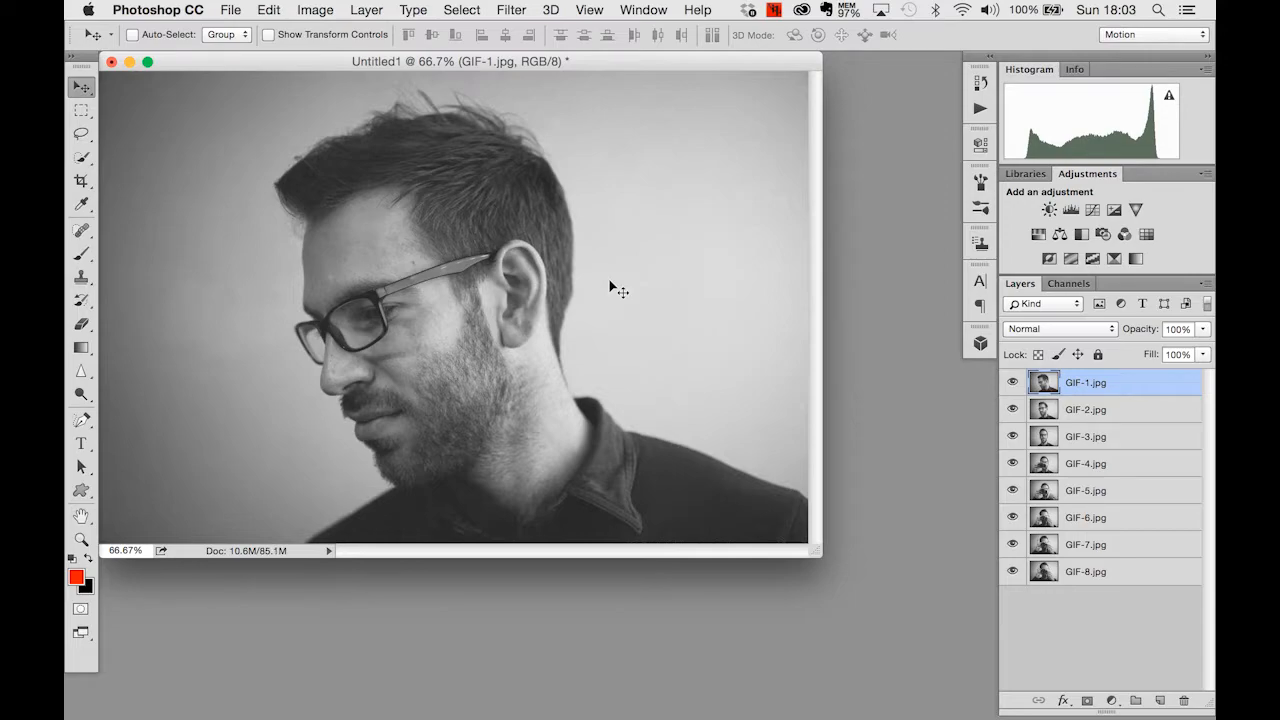
# - Toggle the visibility of the GIF-1.jpg layer off and on to check the image beneath it
pyautogui.scroll(3, 931, 455)
pyautogui.scroll(5, 1014, 384)
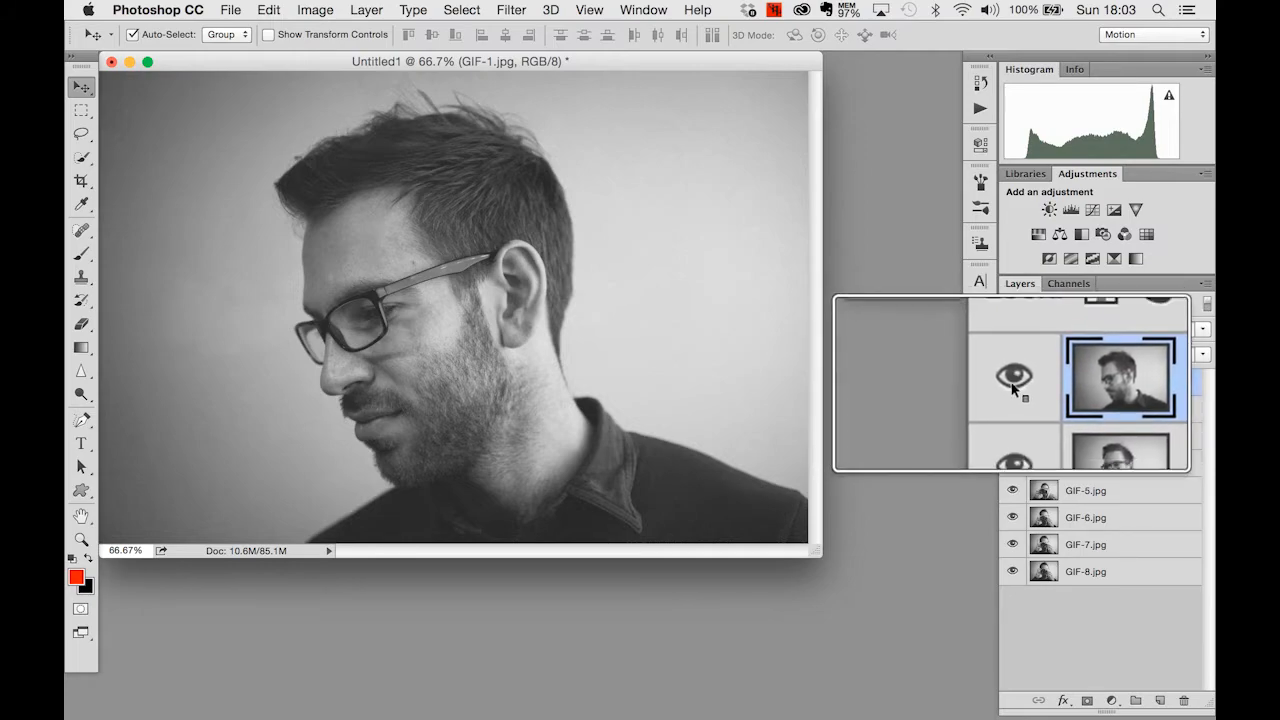
pyautogui.scroll(-5, 1014, 384)
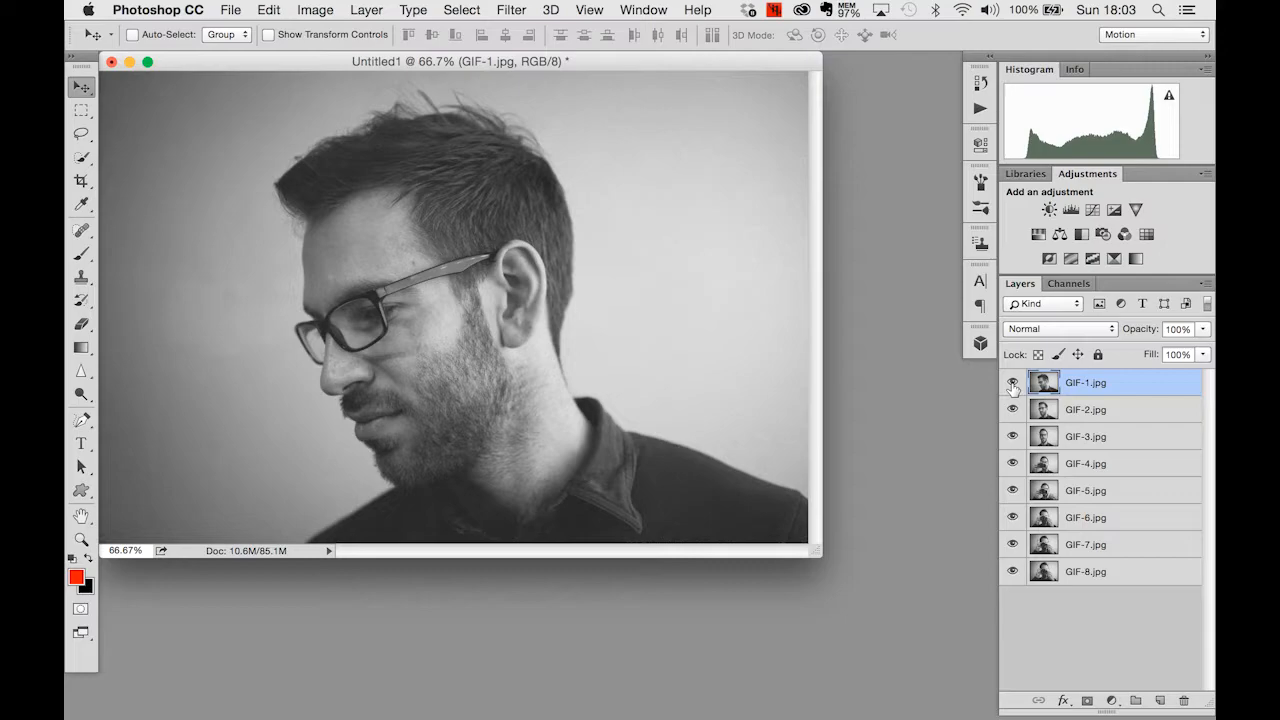
pyautogui.click(1013, 385)
pyautogui.click(1013, 385)
pyautogui.click(1013, 385)
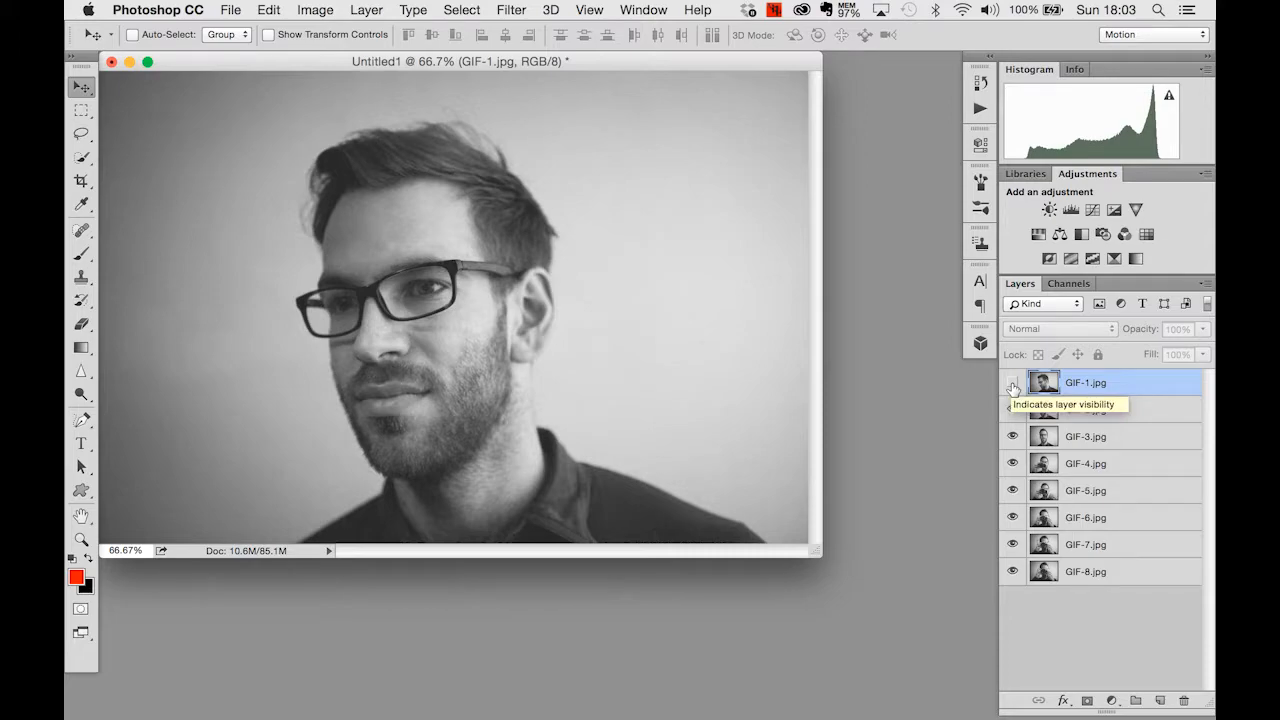
pyautogui.click(1013, 385)
pyautogui.scroll(5, 1013, 389)
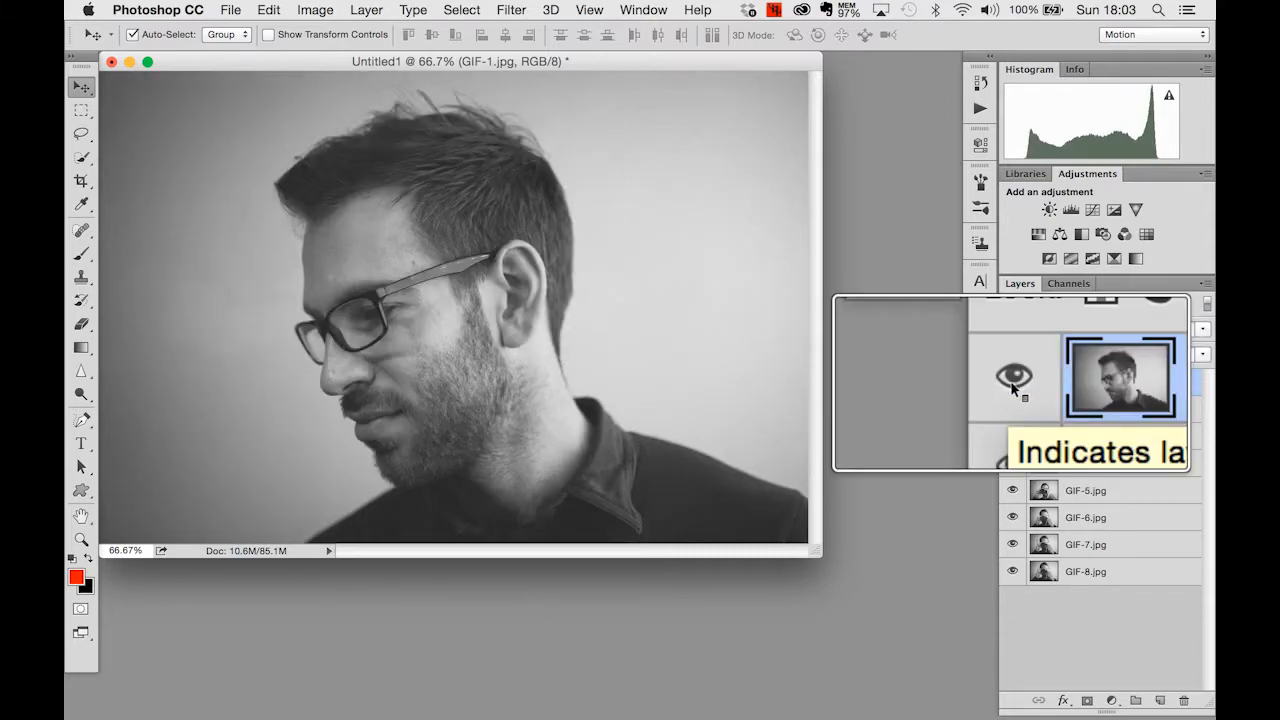
pyautogui.scroll(-5, 1013, 389)
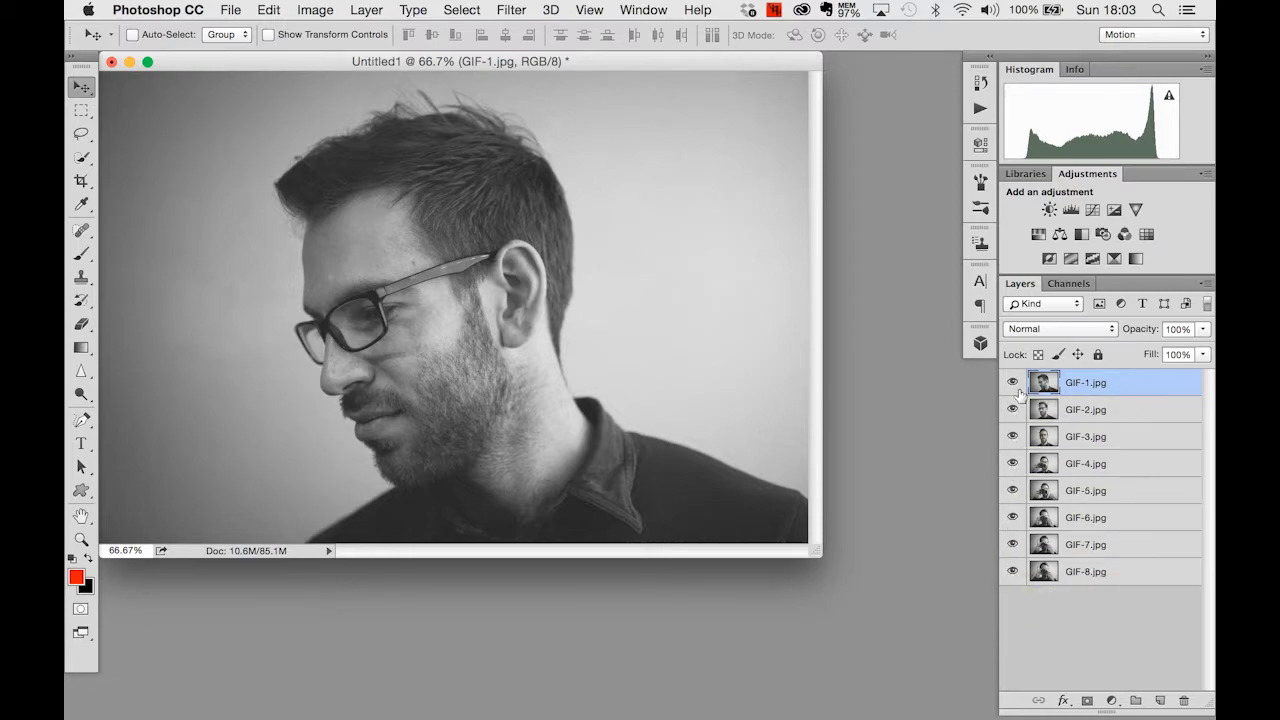
# - Hide the layers GIF-1.jpg through GIF-6.jpg one after another
pyautogui.click(1013, 386)
pyautogui.click(1012, 410)
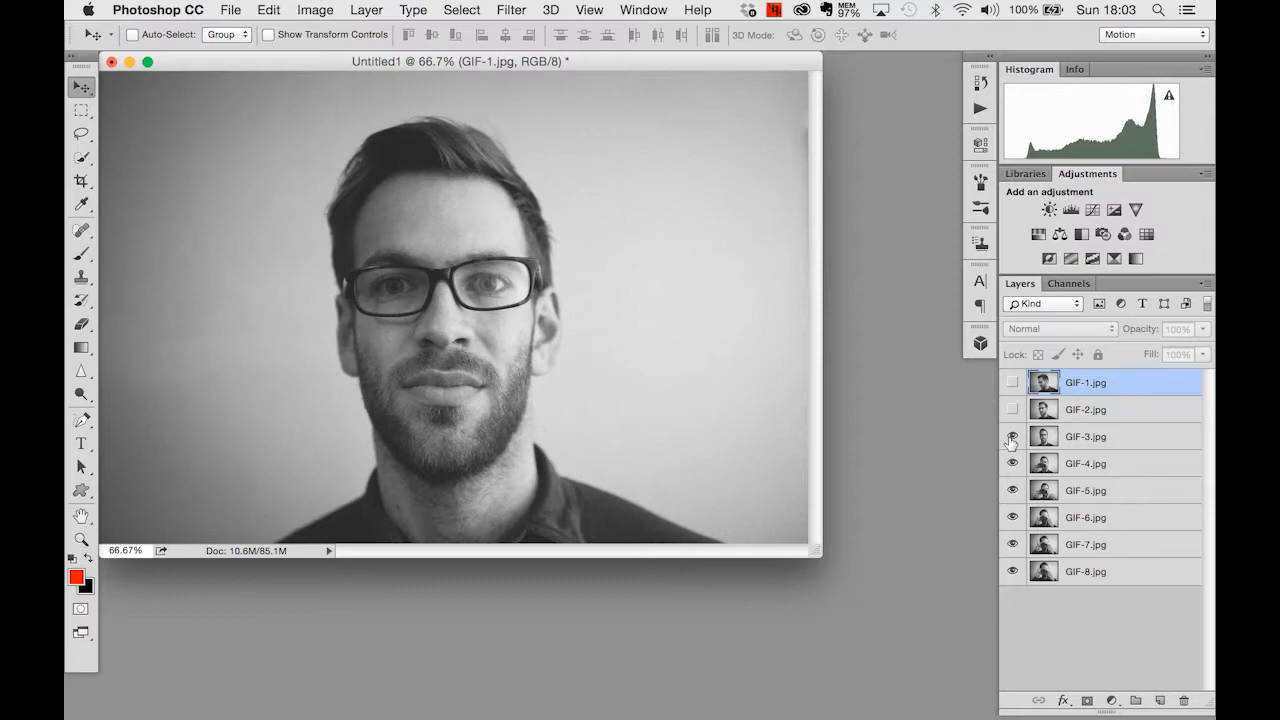
pyautogui.click(1012, 437)
pyautogui.click(1012, 464)
pyautogui.click(1012, 490)
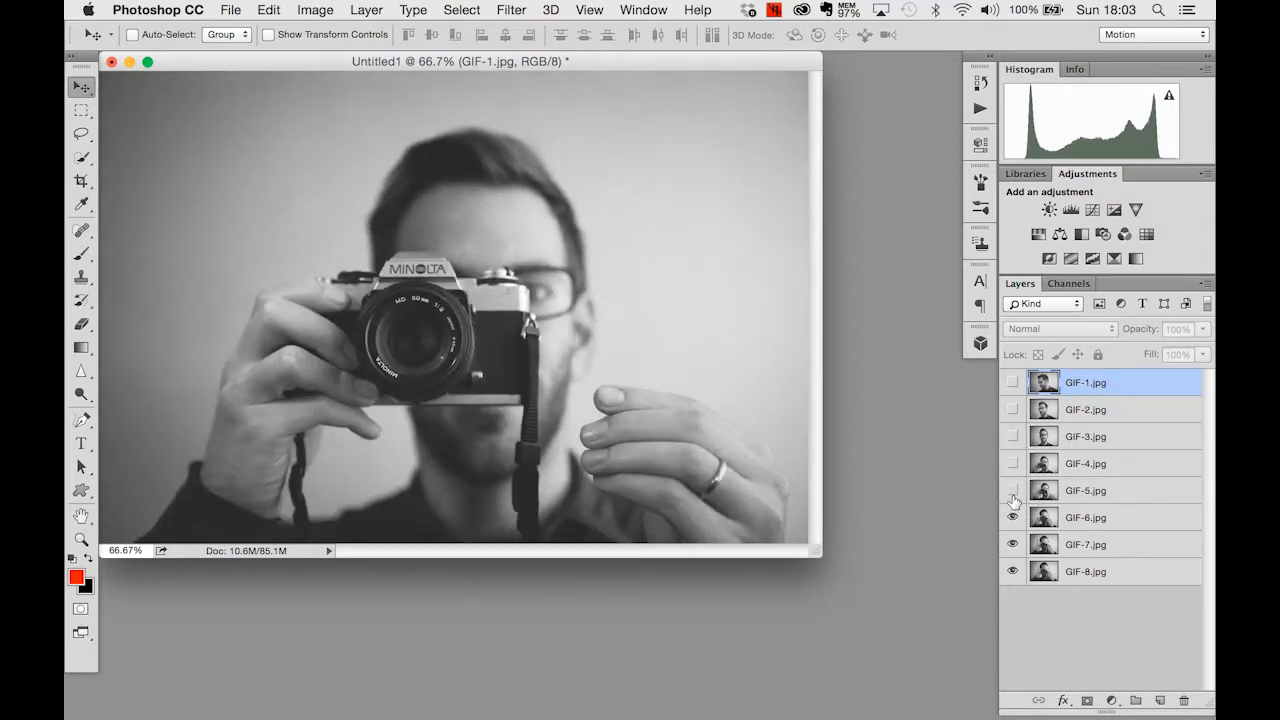
pyautogui.click(1012, 517)
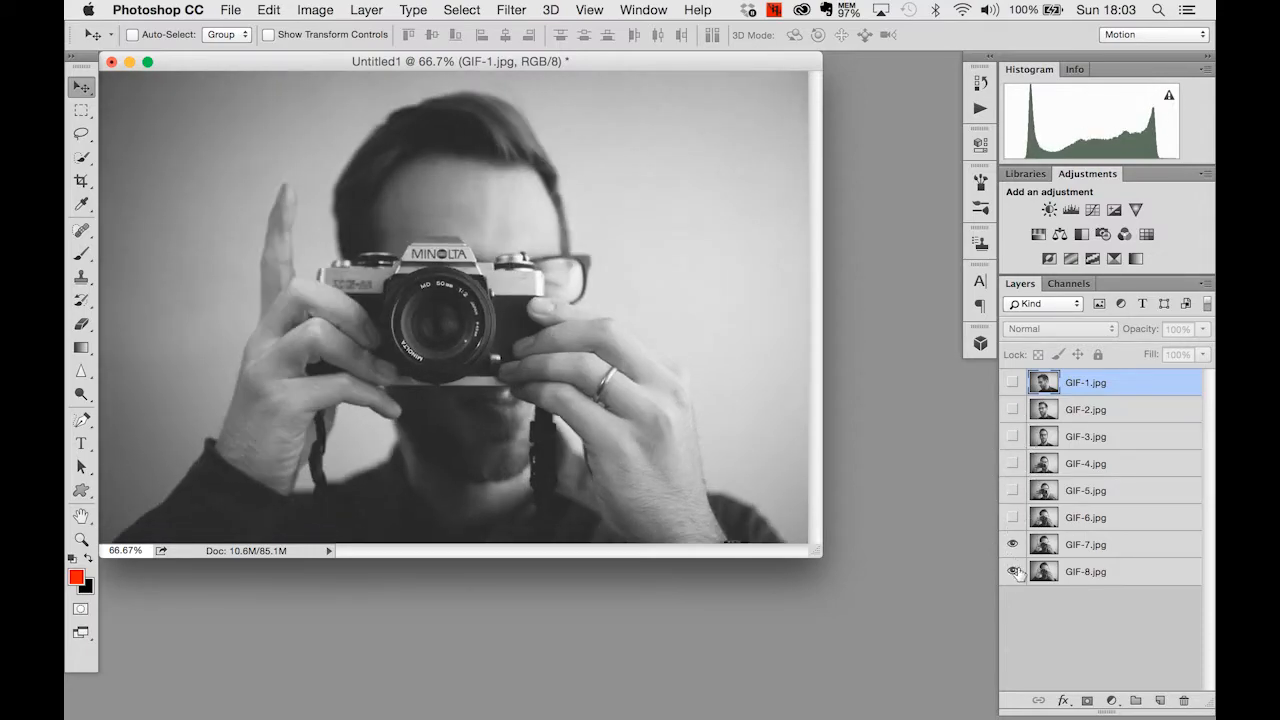
# - Select the GIF-7.jpg layer and toggle its visibility to compare it with the GIF-8.jpg layer
pyautogui.click(1064, 543)
pyautogui.click(1013, 544)
pyautogui.click(1013, 545)
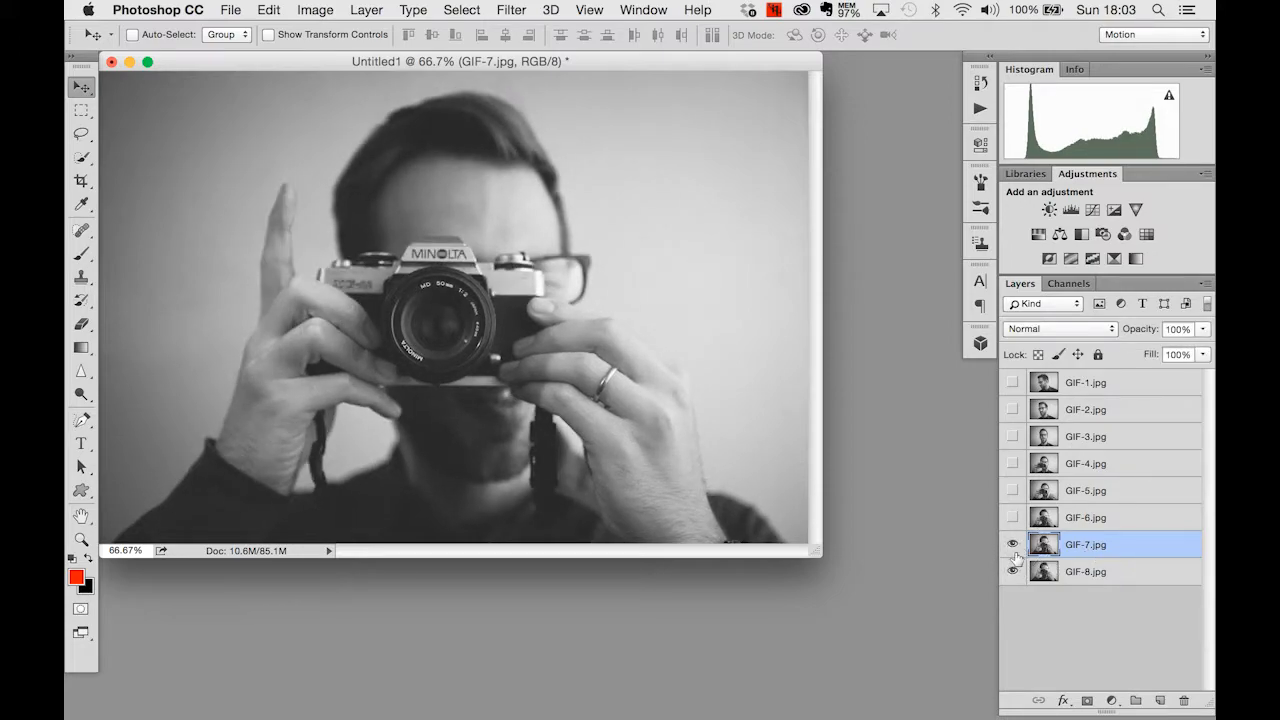
pyautogui.click(1013, 545)
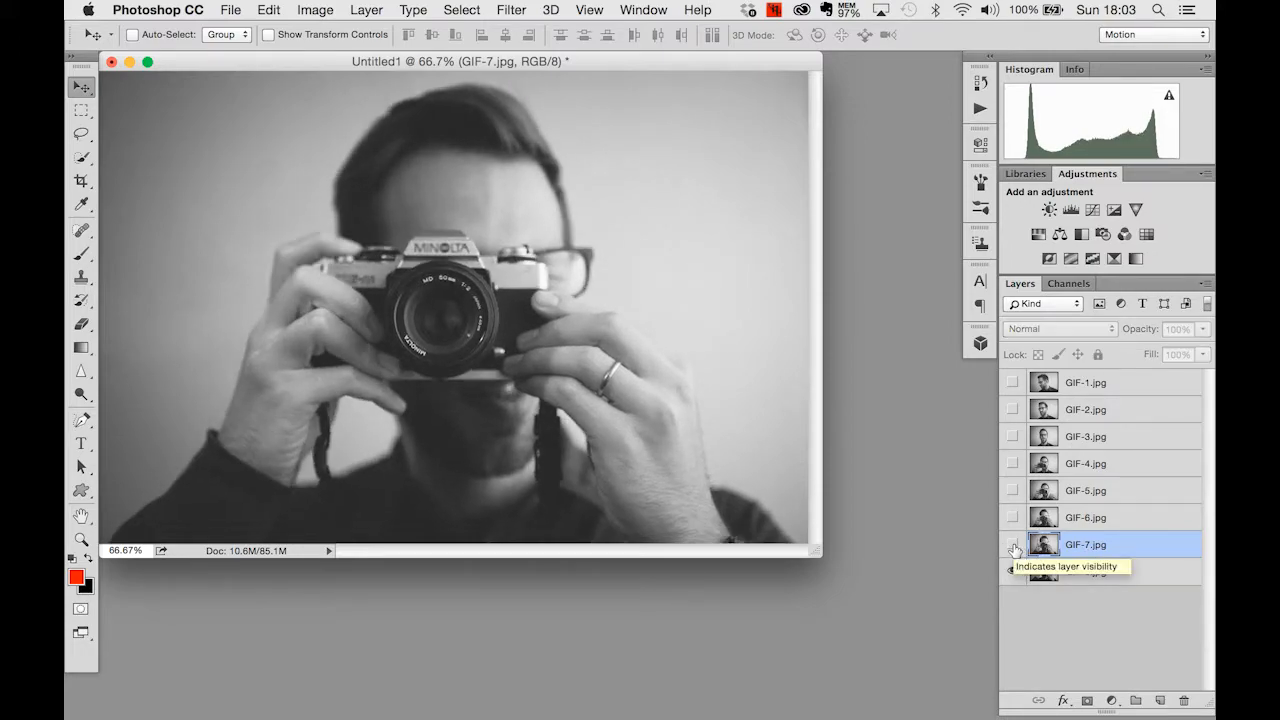
pyautogui.click(1013, 545)
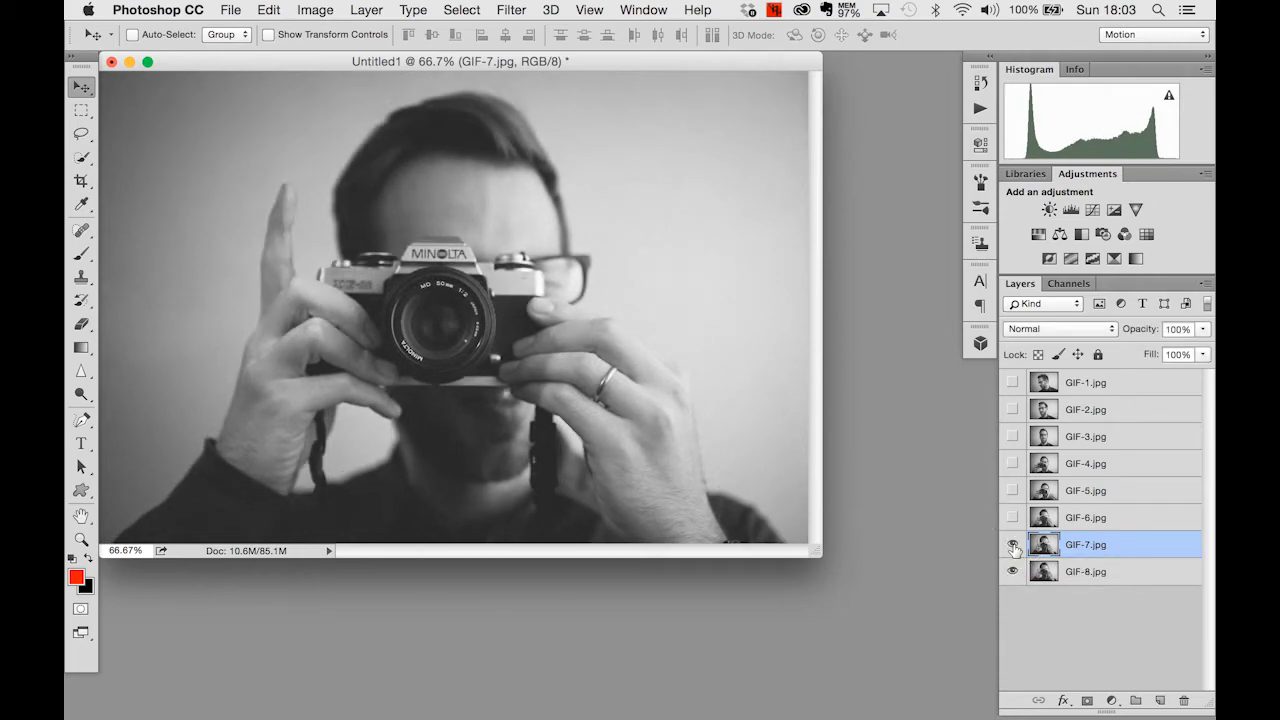
pyautogui.click(1013, 545)
pyautogui.click(1013, 545)
# - Lower the opacity of the GIF-7.jpg layer to 74% so that it blends with GIF-8.jpg
pyautogui.click(1149, 336)
pyautogui.moveTo(1149, 336)
pyautogui.mouseDown()
pyautogui.moveTo(1130, 334)
pyautogui.moveTo(1165, 332)
pyautogui.mouseUp()
pyautogui.press('alt+super+8')
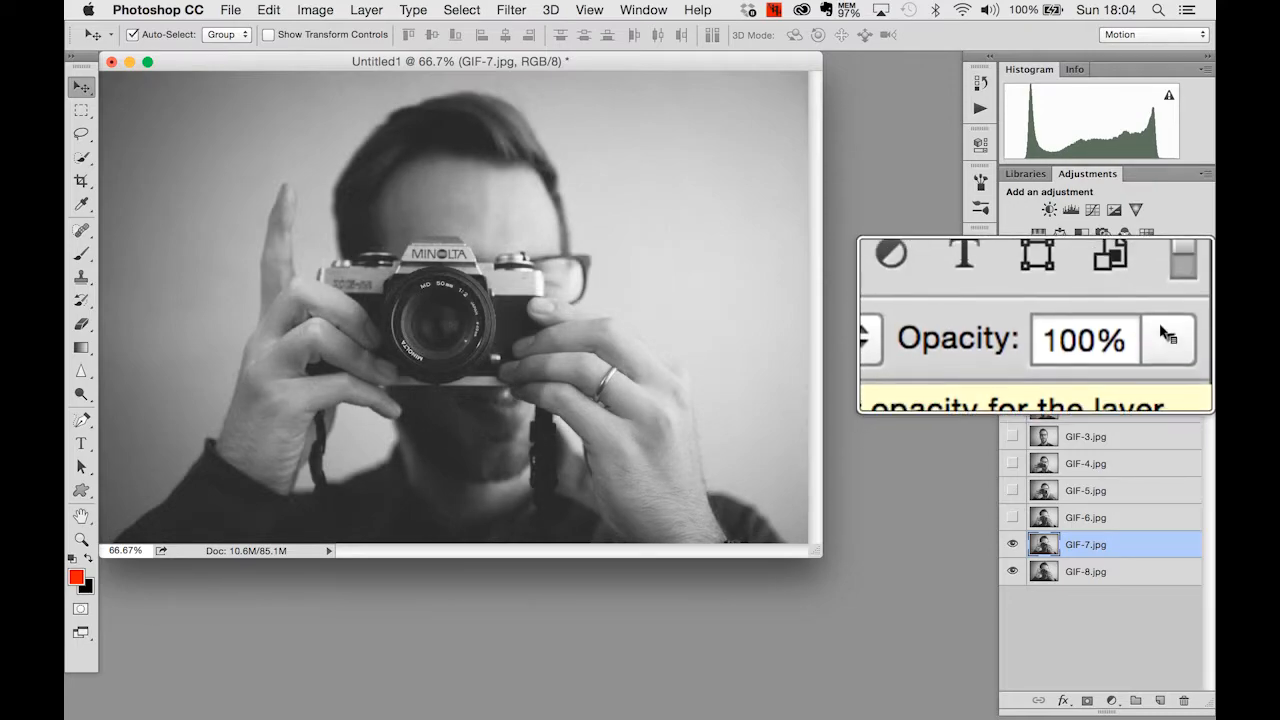
pyautogui.press('alt+super+8')
pyautogui.click(1202, 330)
pyautogui.moveTo(1202, 348)
pyautogui.mouseDown()
pyautogui.moveTo(1134, 346)
pyautogui.moveTo(1205, 349)
pyautogui.mouseUp()
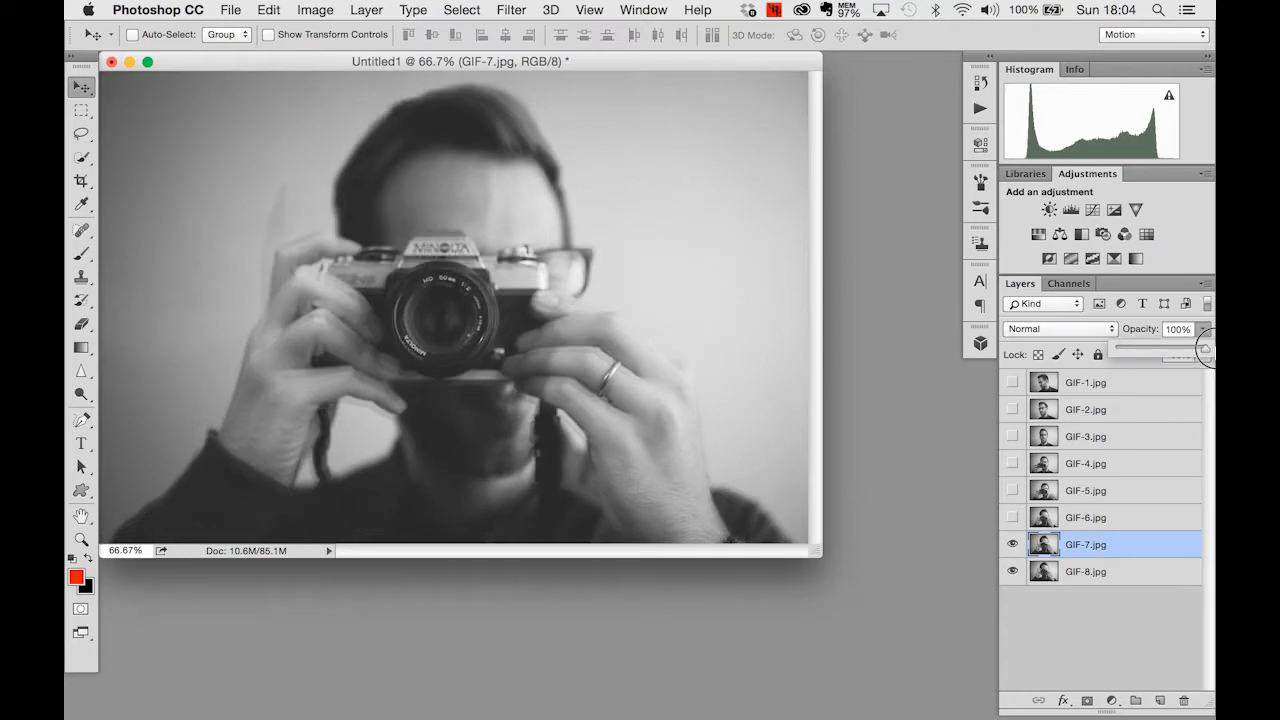
pyautogui.click(1160, 333)
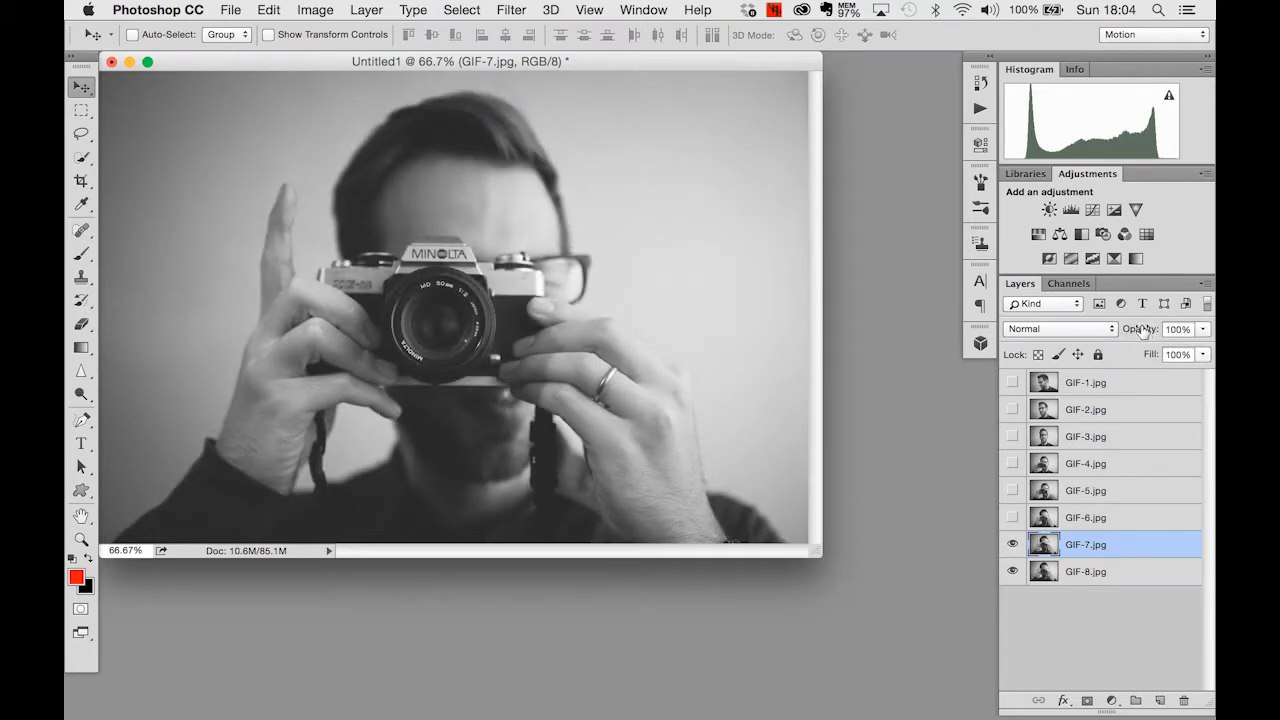
pyautogui.moveTo(1144, 335)
pyautogui.mouseDown()
pyautogui.moveTo(1122, 335)
pyautogui.moveTo(1150, 334)
pyautogui.moveTo(1133, 336)
pyautogui.mouseUp()
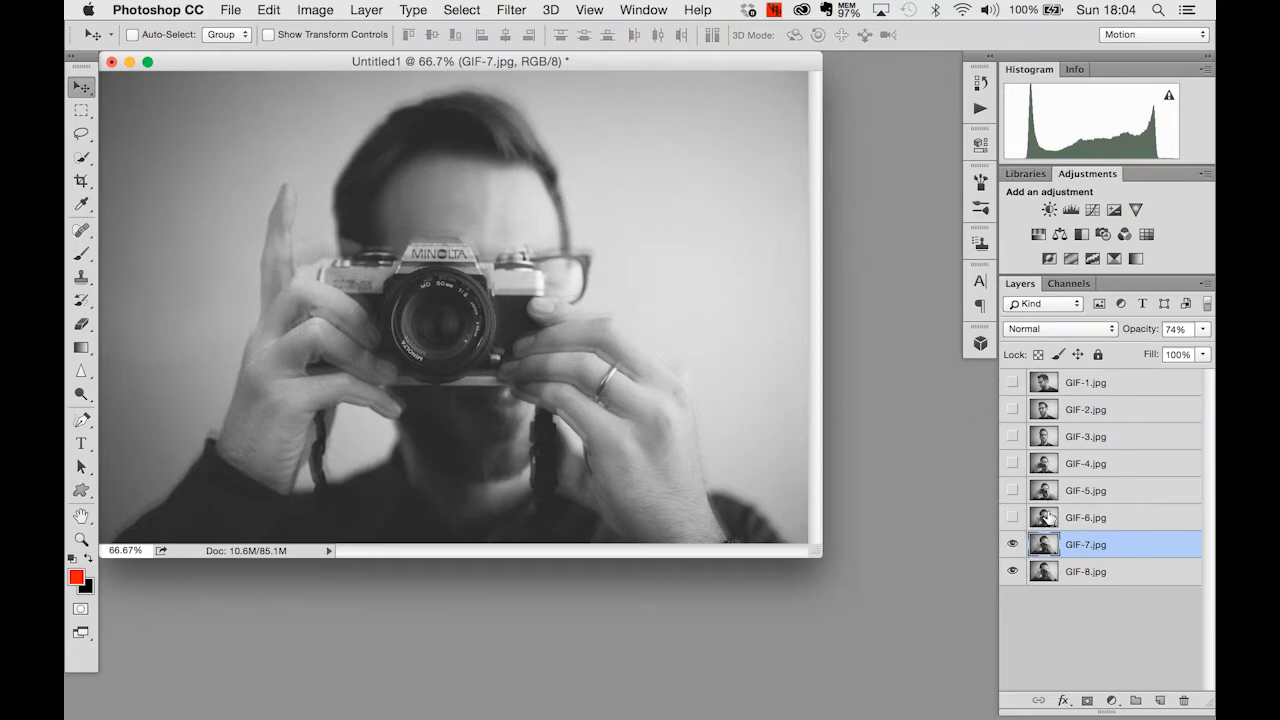
# - Select the GIF-6.jpg layer and make it visible again
pyautogui.scroll(5, 1068, 524)
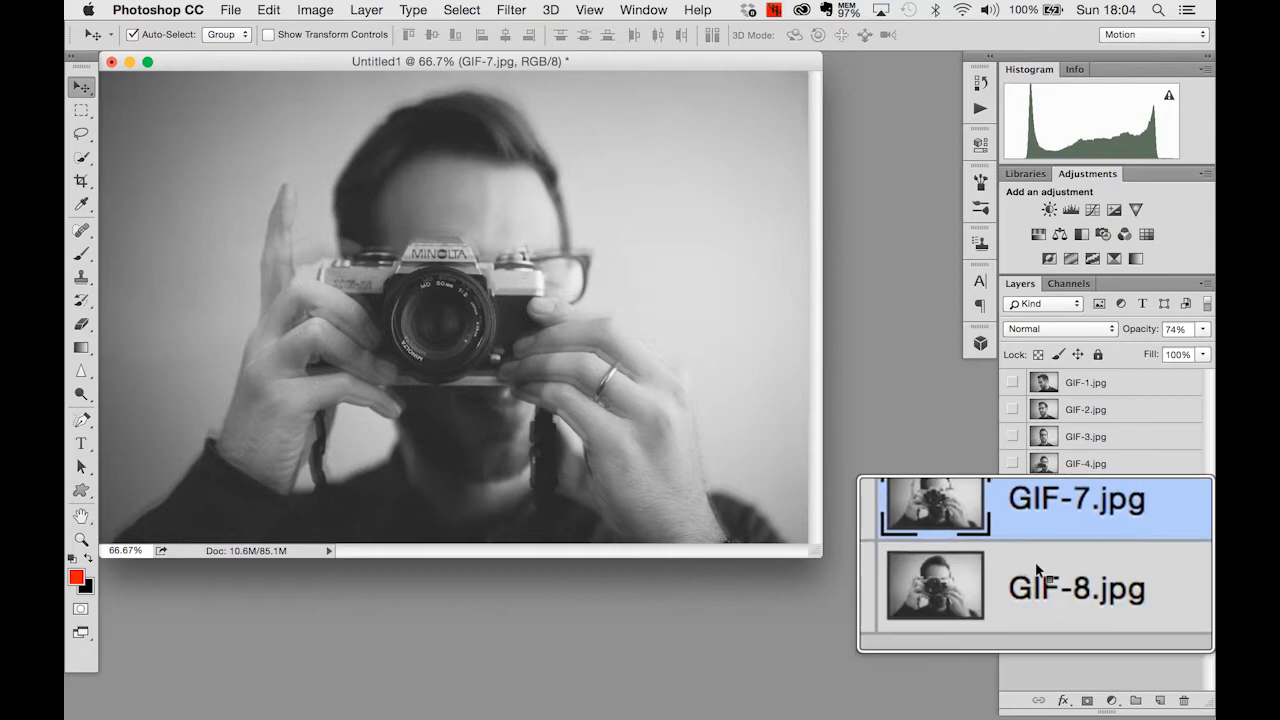
pyautogui.click(1096, 517)
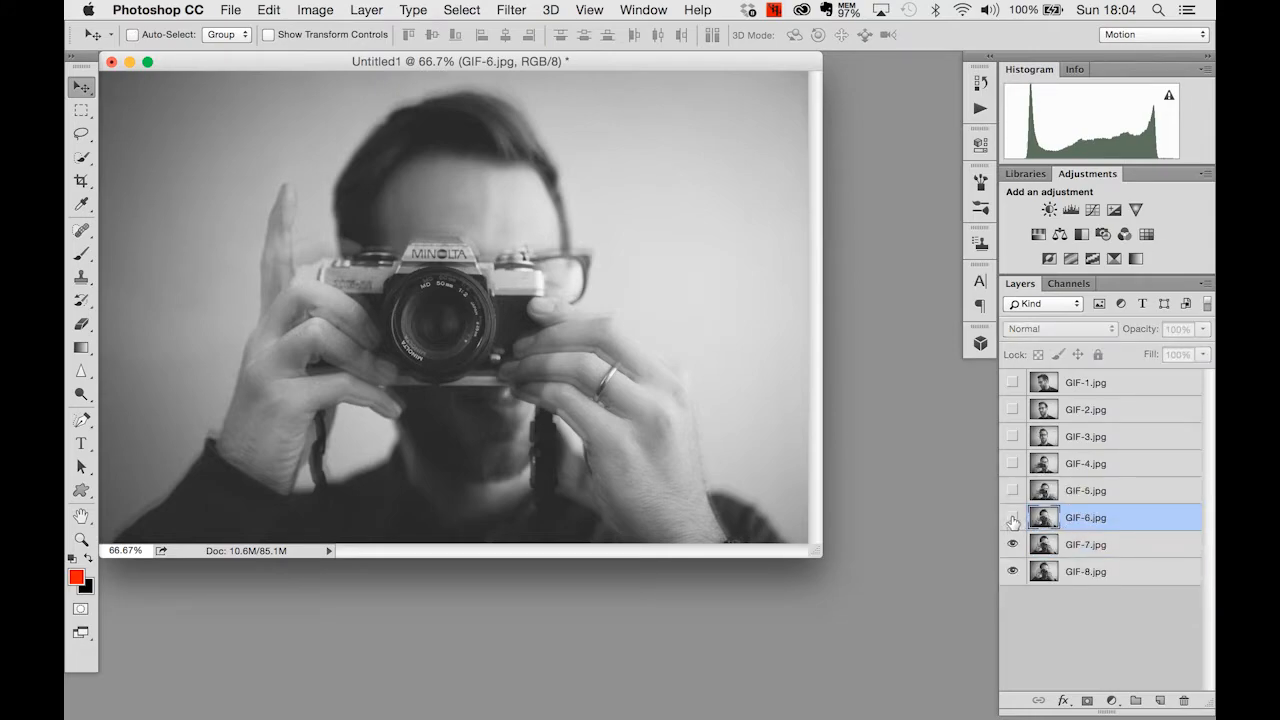
pyautogui.click(1012, 518)
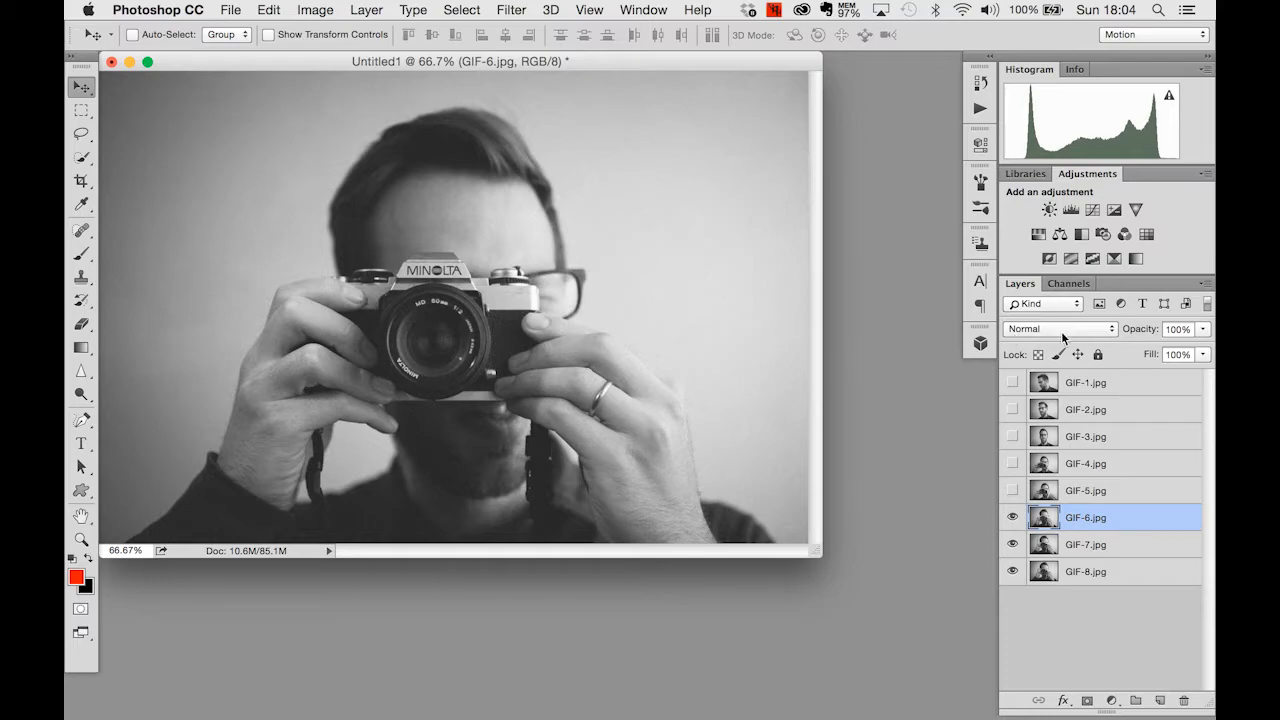
# - Try the Darken, Multiply, Color Burn and Darker Color blend modes on the GIF-6.jpg layer
pyautogui.scroll(3, 1062, 335)
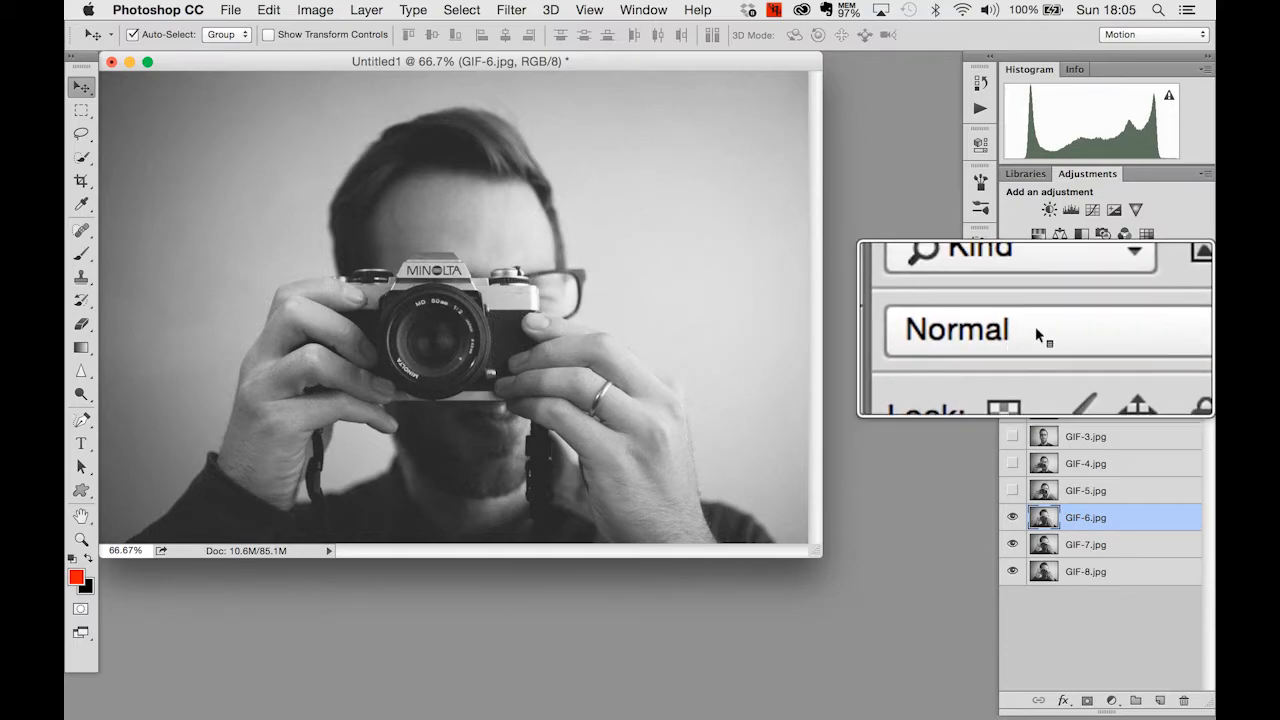
pyautogui.click(1087, 330)
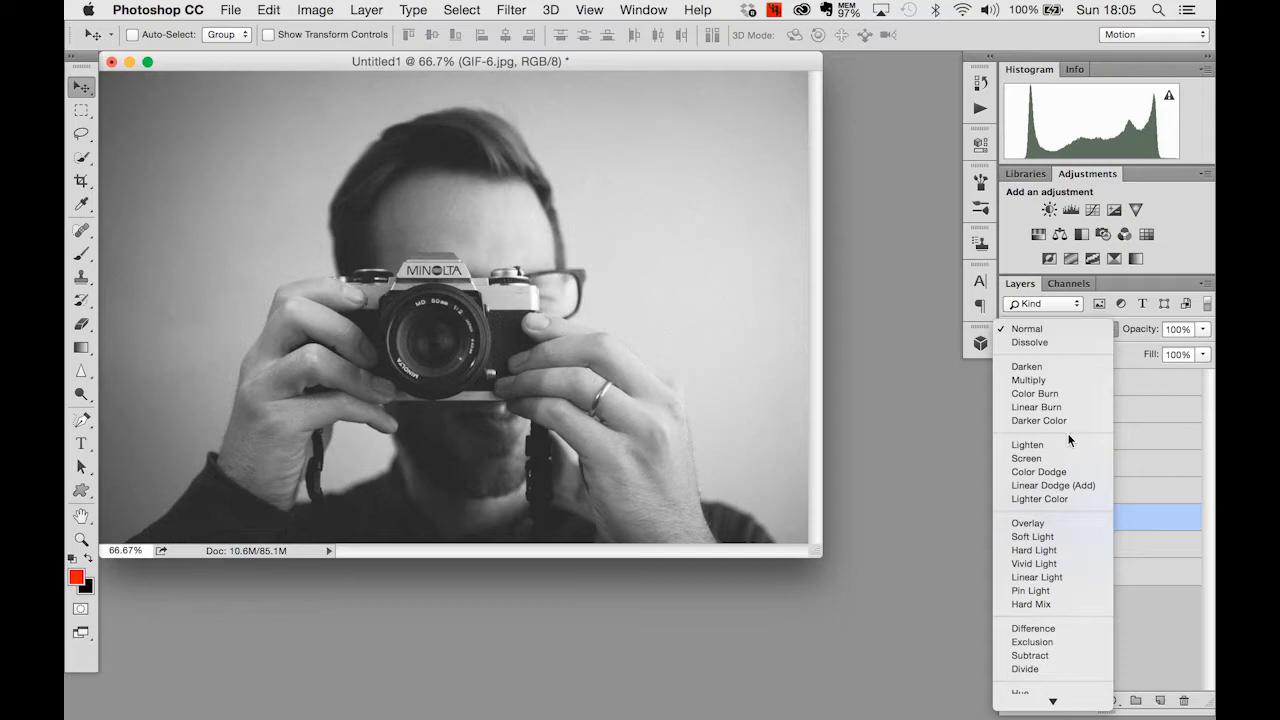
pyautogui.click(1066, 367)
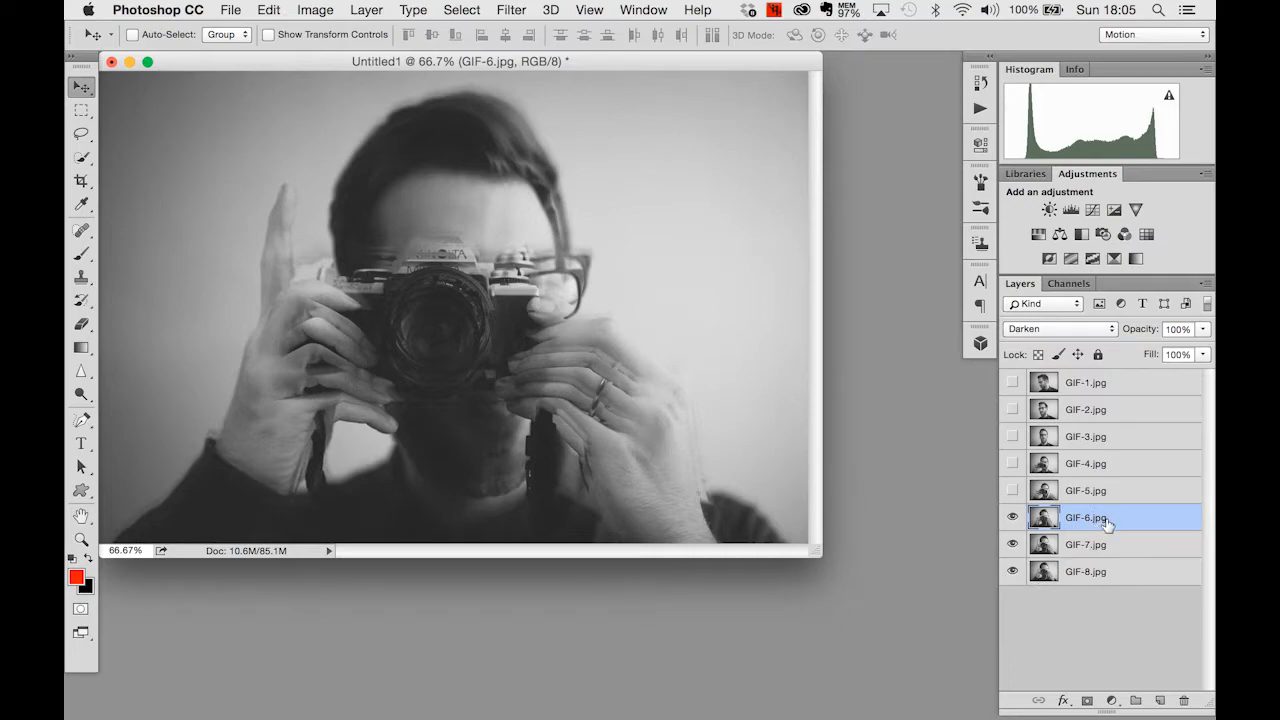
pyautogui.click(1044, 332)
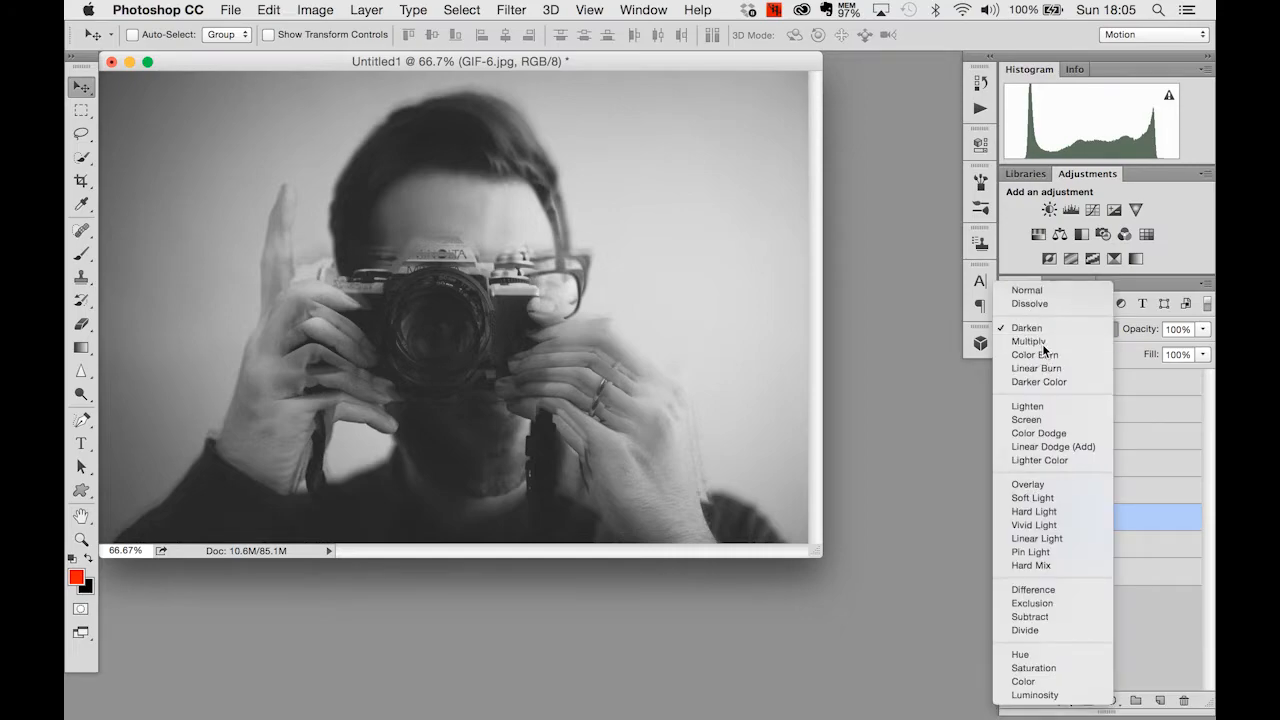
pyautogui.click(1042, 343)
pyautogui.click(1069, 332)
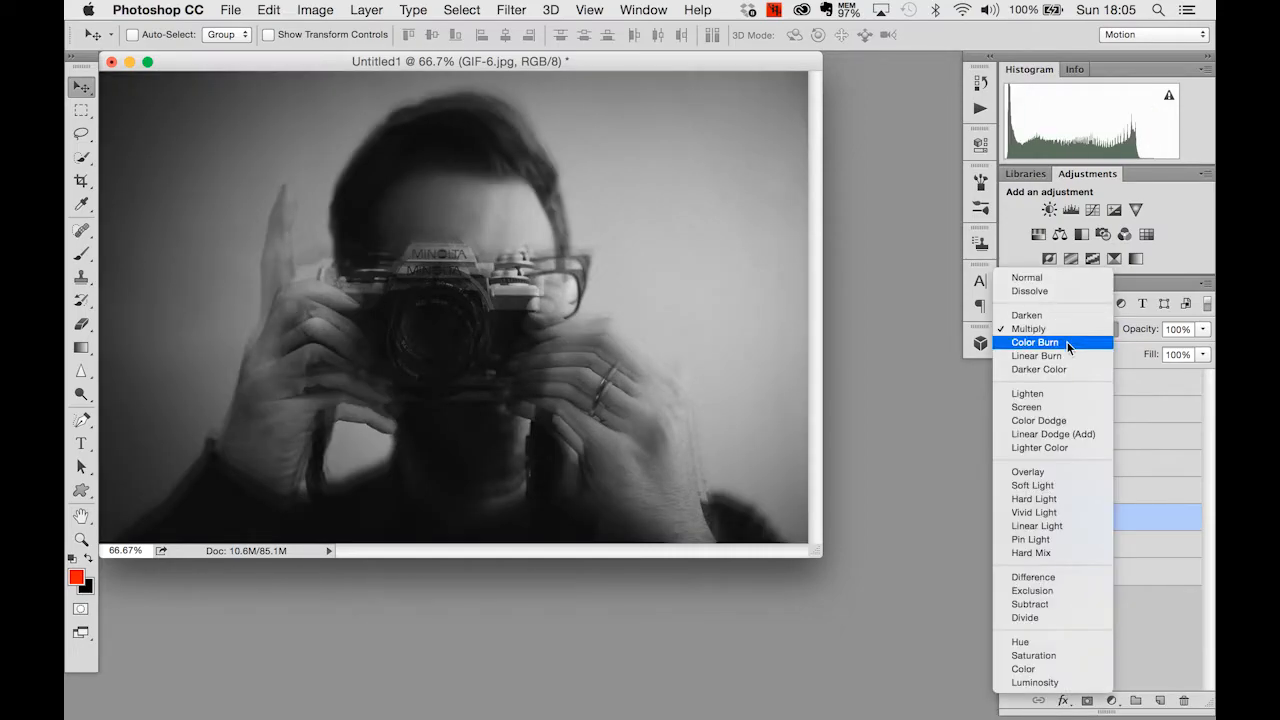
pyautogui.click(1069, 343)
pyautogui.click(1087, 330)
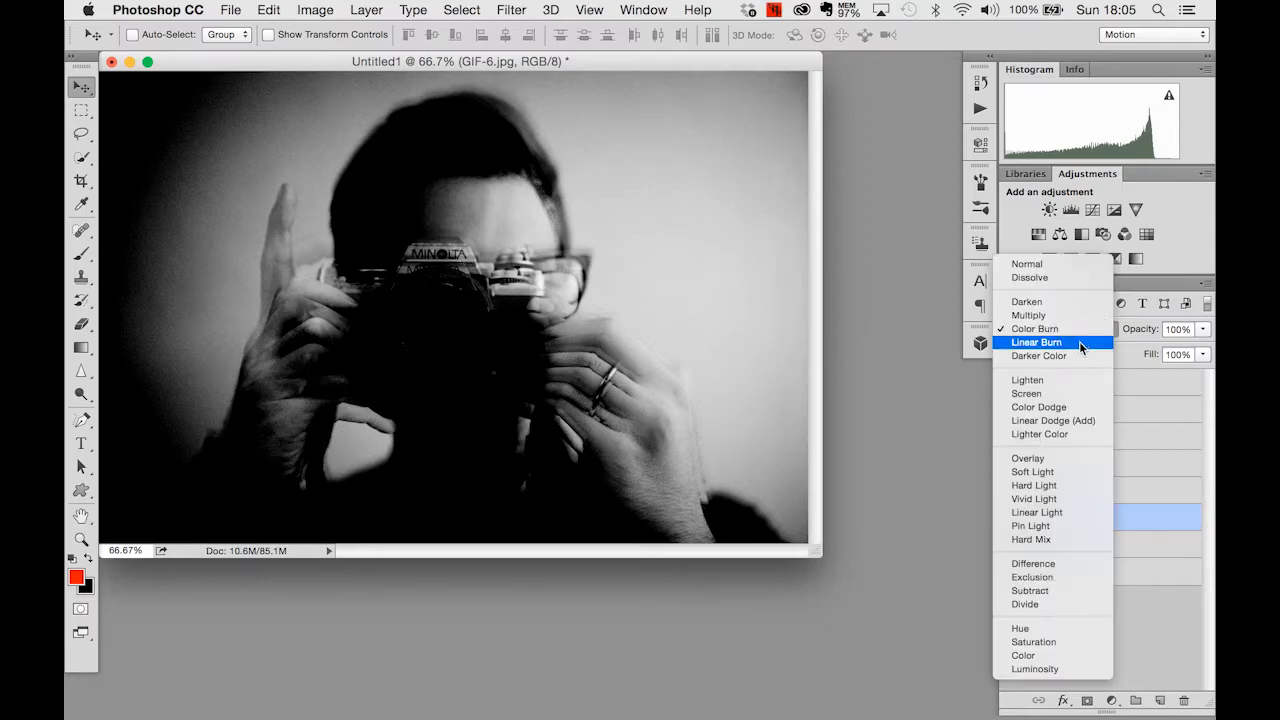
pyautogui.click(1076, 358)
# - Change the GIF-6.jpg layer's blend mode to Lighten, and finally to Screen
pyautogui.click(1080, 330)
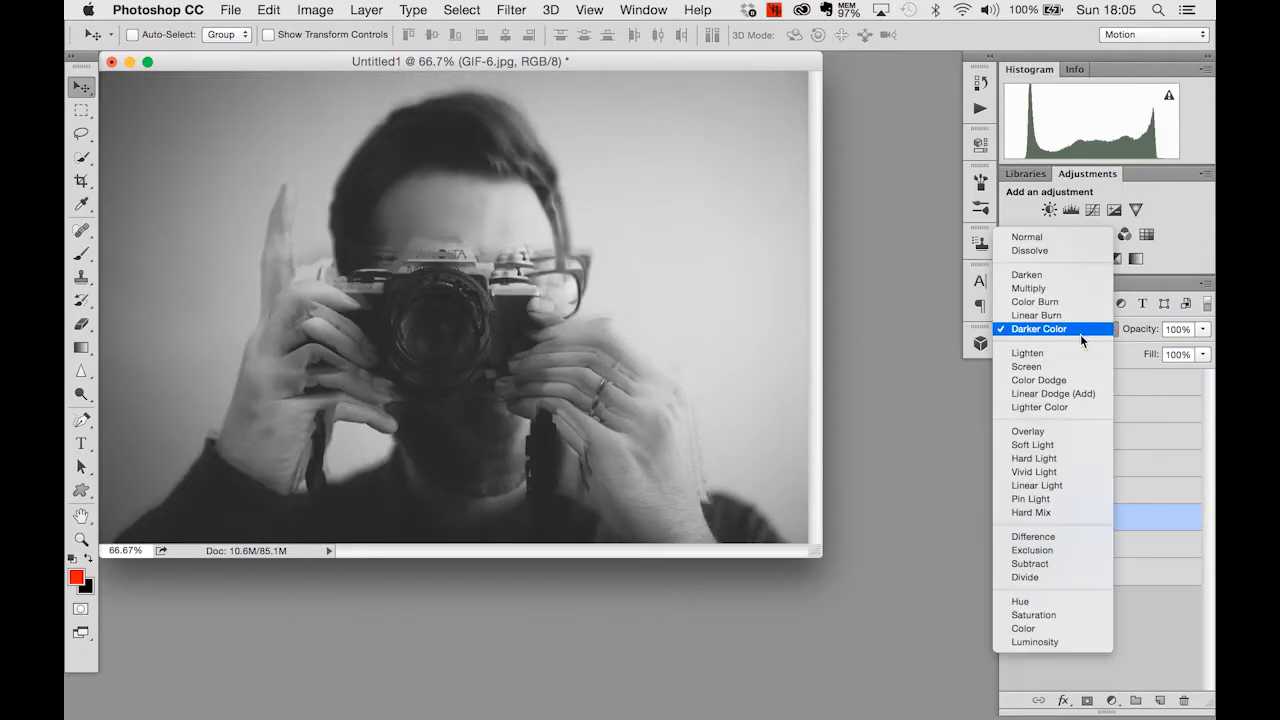
pyautogui.click(1075, 351)
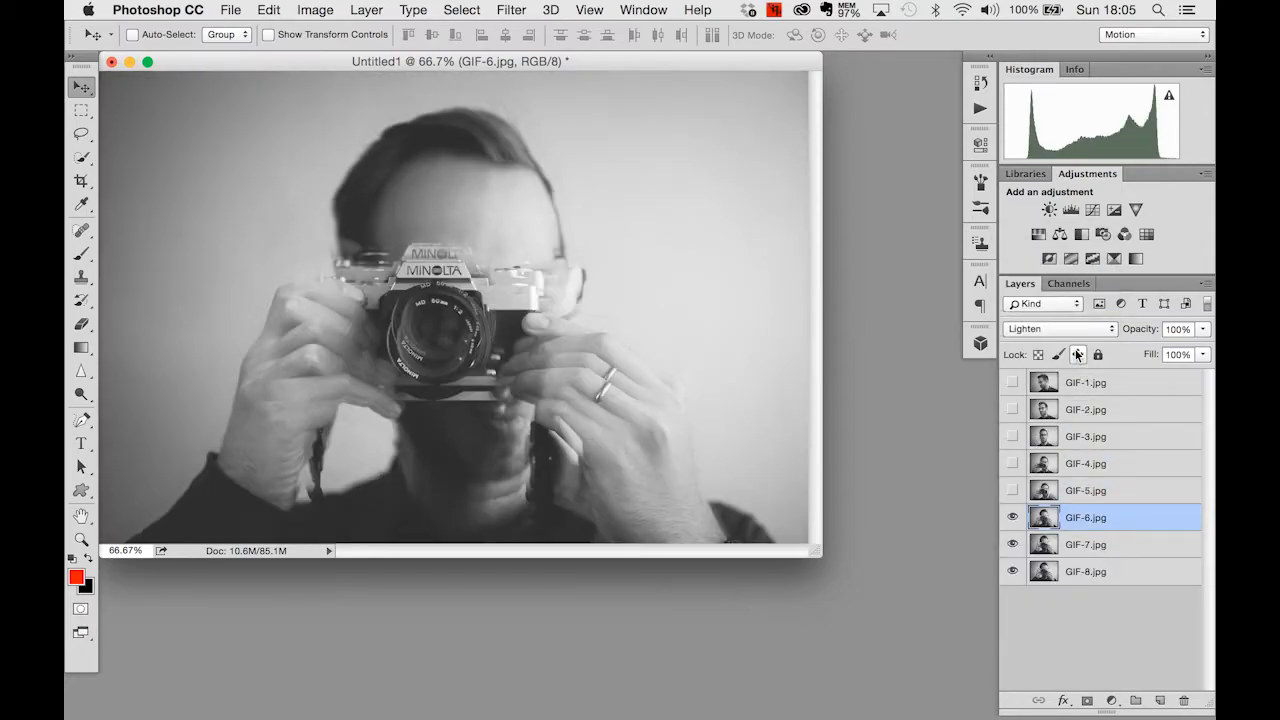
pyautogui.click(1040, 331)
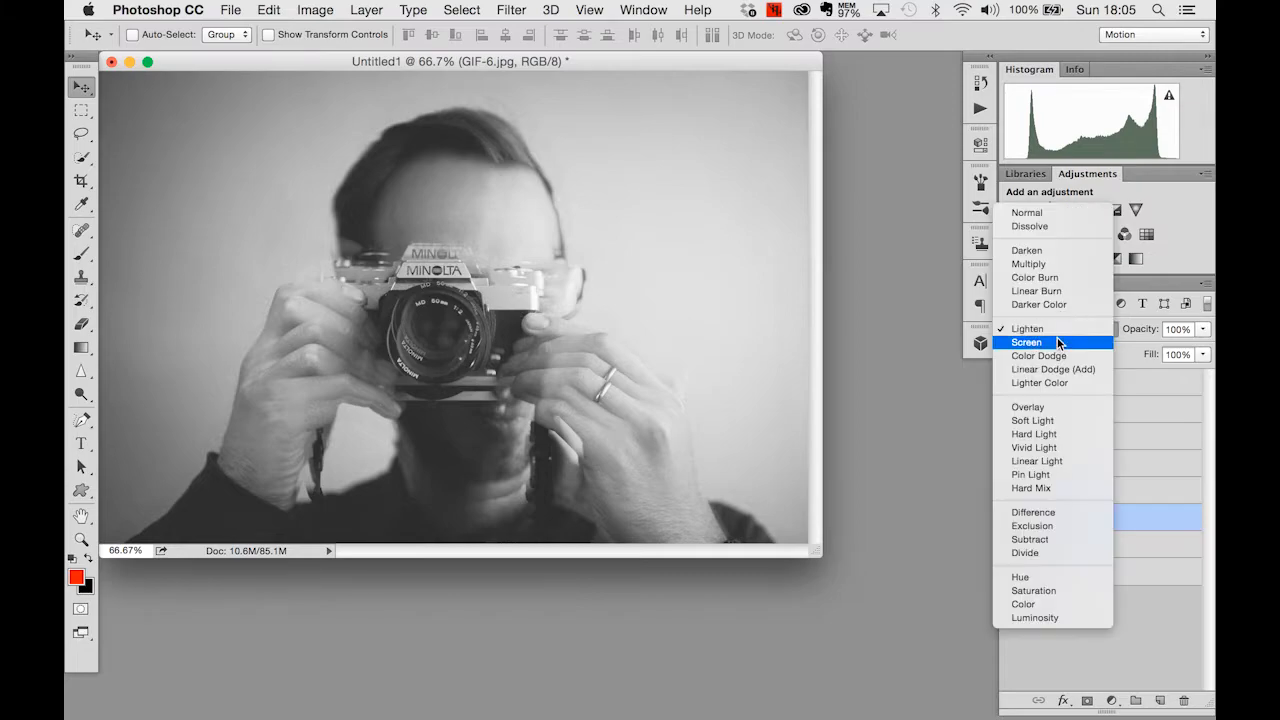
pyautogui.click(1057, 341)
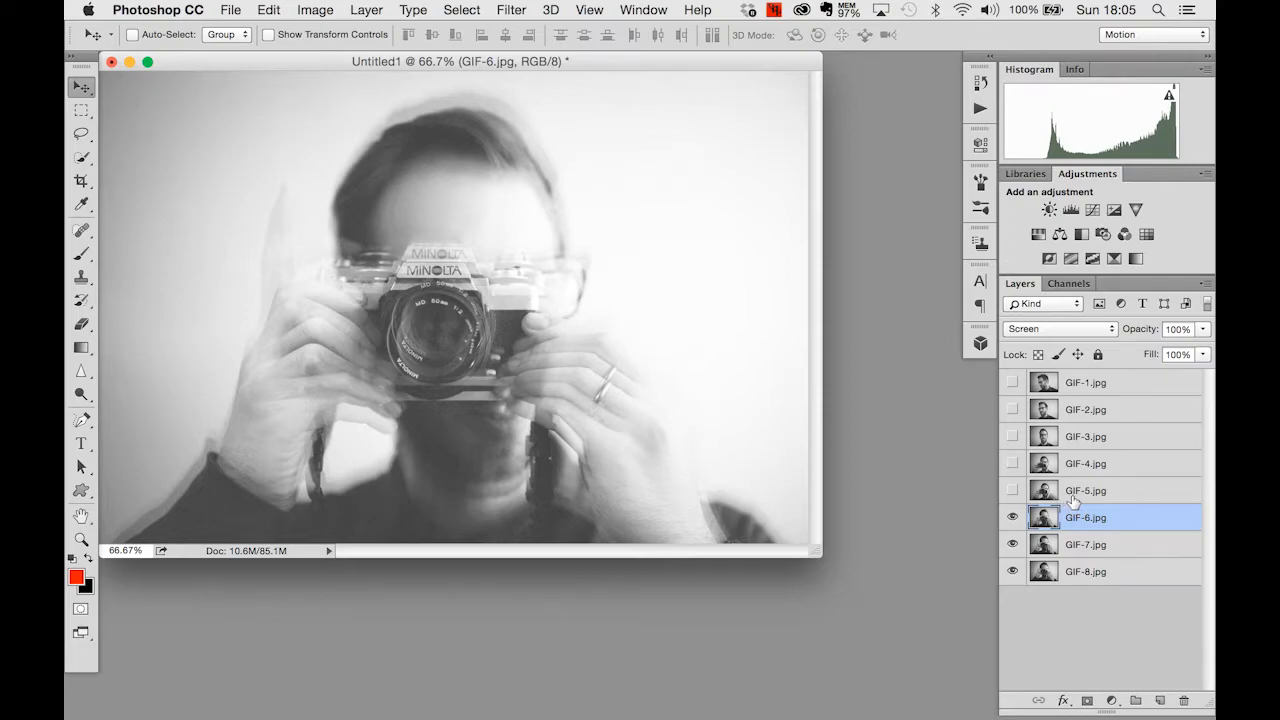
# - Make the GIF-5.jpg layer visible, select it and lower its opacity to 69%
pyautogui.click(1012, 490)
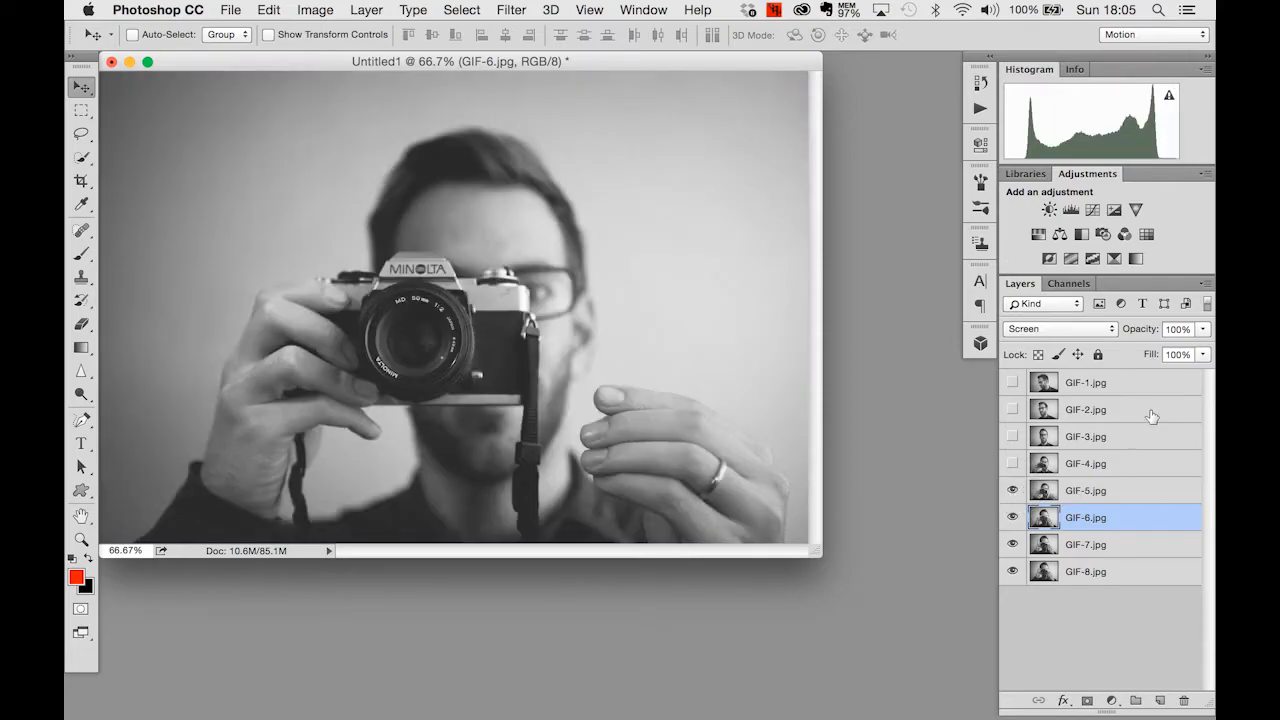
pyautogui.click(1094, 490)
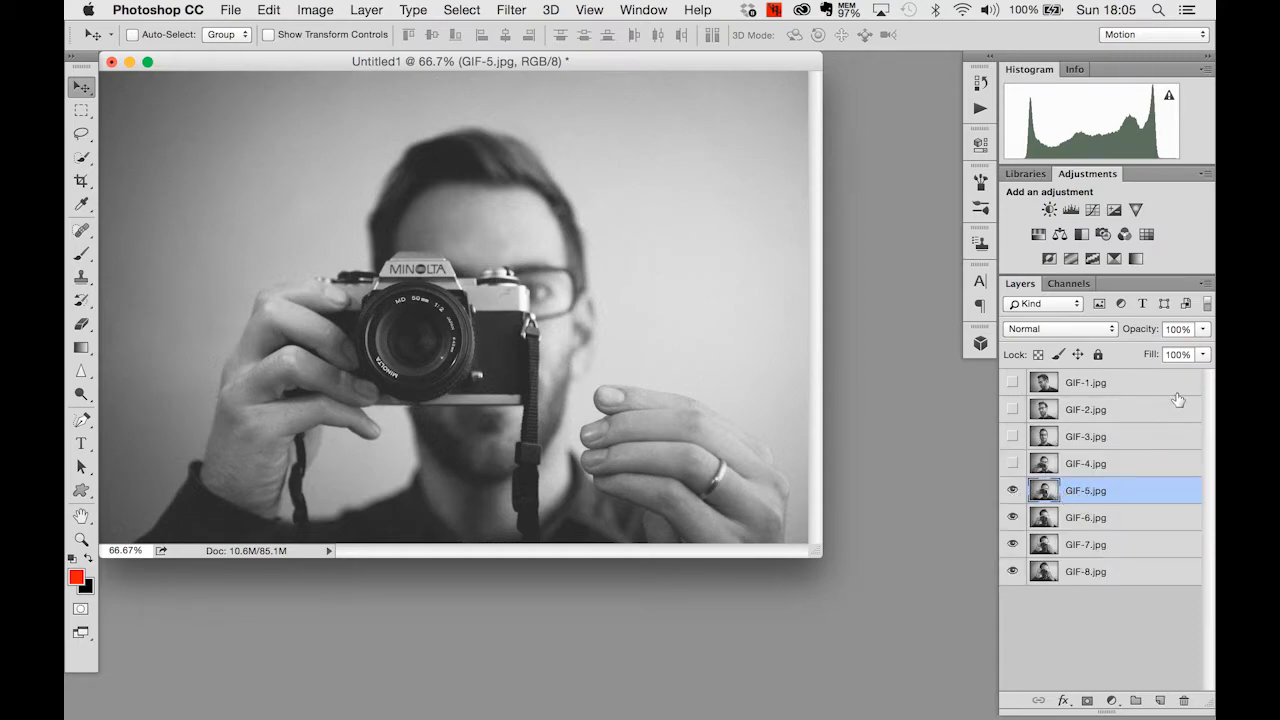
pyautogui.press('alt+super+8')
pyautogui.press('alt+super+8')
pyautogui.click(1154, 332)
pyautogui.moveTo(1154, 332); pyautogui.dragTo(1124, 333)
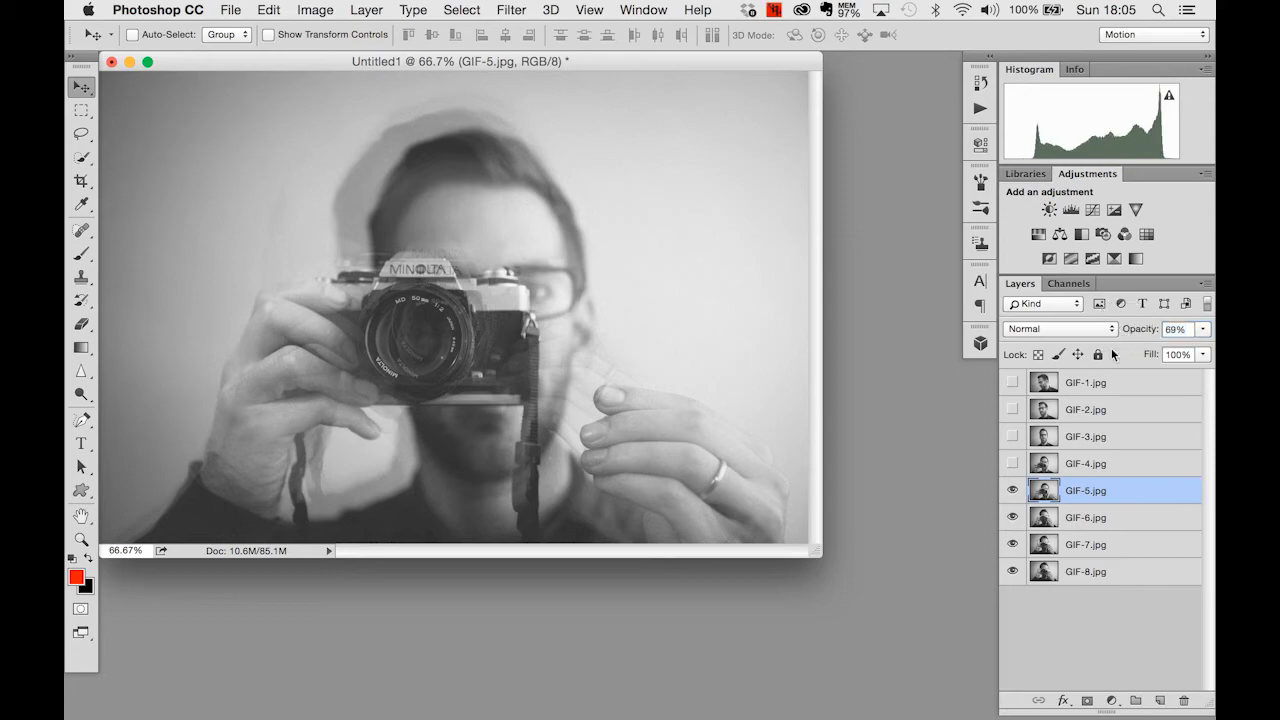
# - Make the GIF-4.jpg layer visible, select it and set its blend mode to Color Dodge
pyautogui.click(1012, 463)
pyautogui.click(1106, 466)
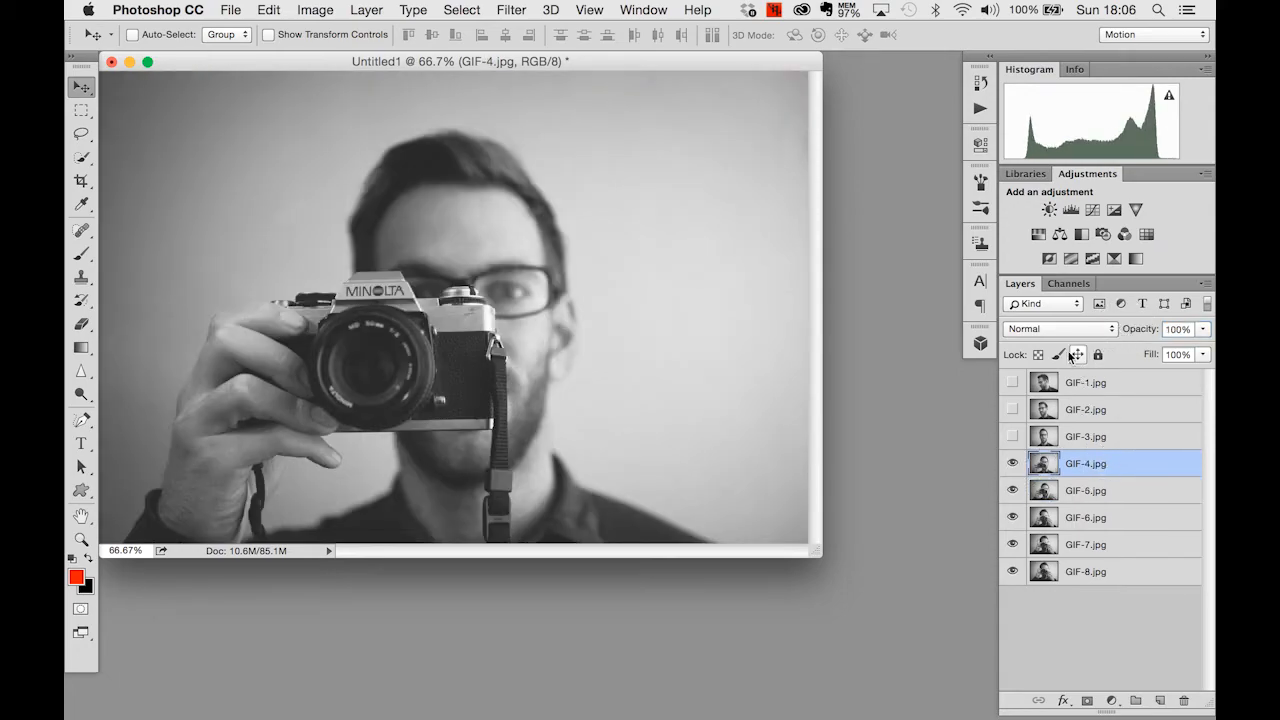
pyautogui.click(1060, 328)
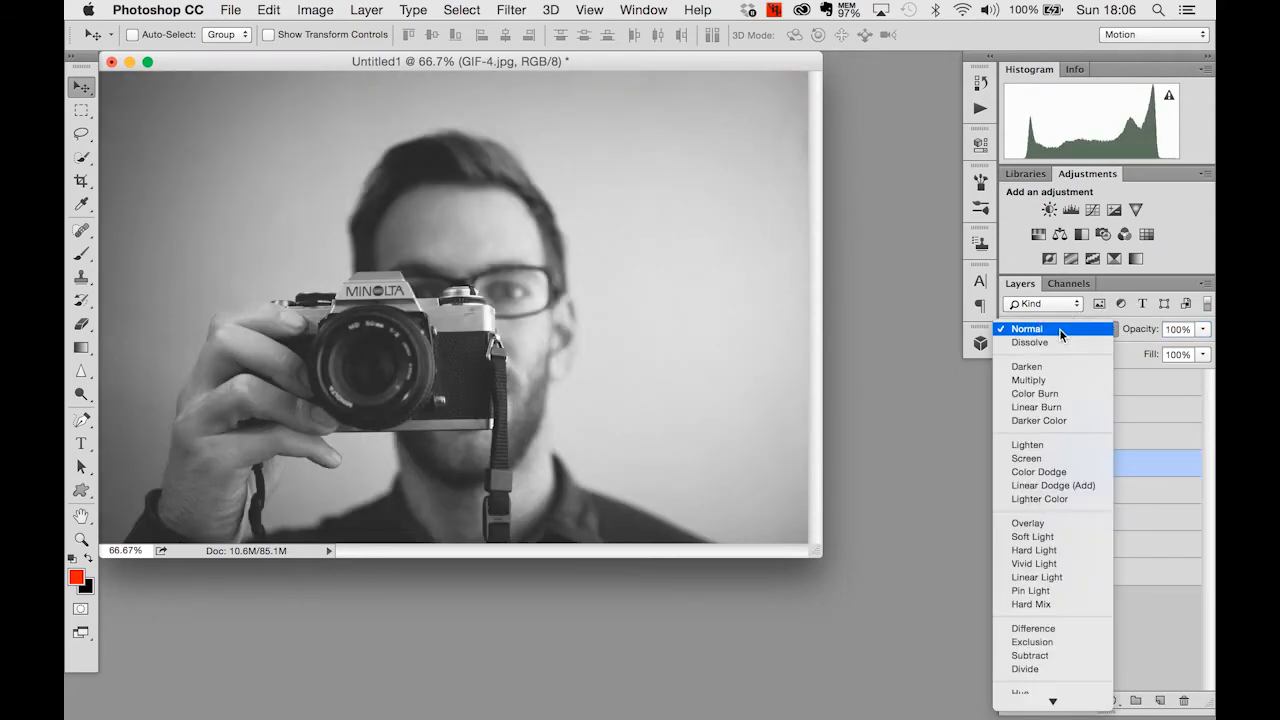
pyautogui.click(1045, 458)
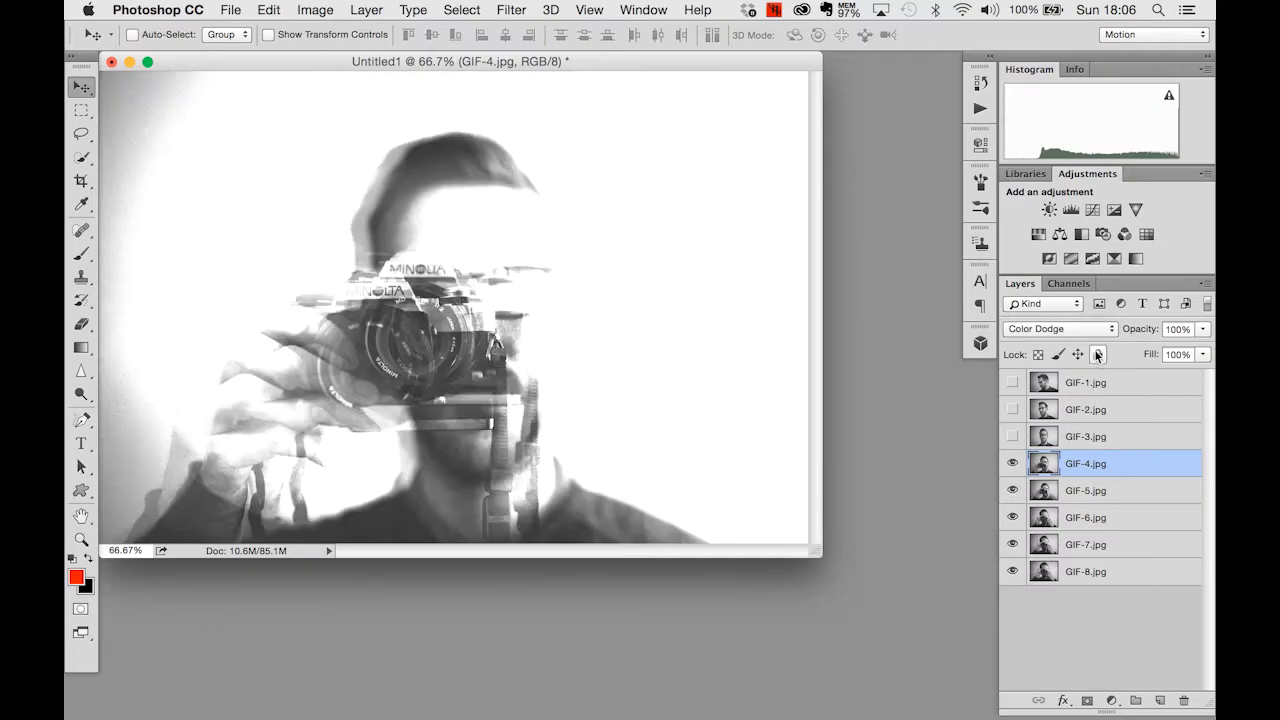
# - Make the GIF-3.jpg layer visible, select it and lower its opacity to 42%
pyautogui.click(1012, 436)
pyautogui.click(1149, 321)
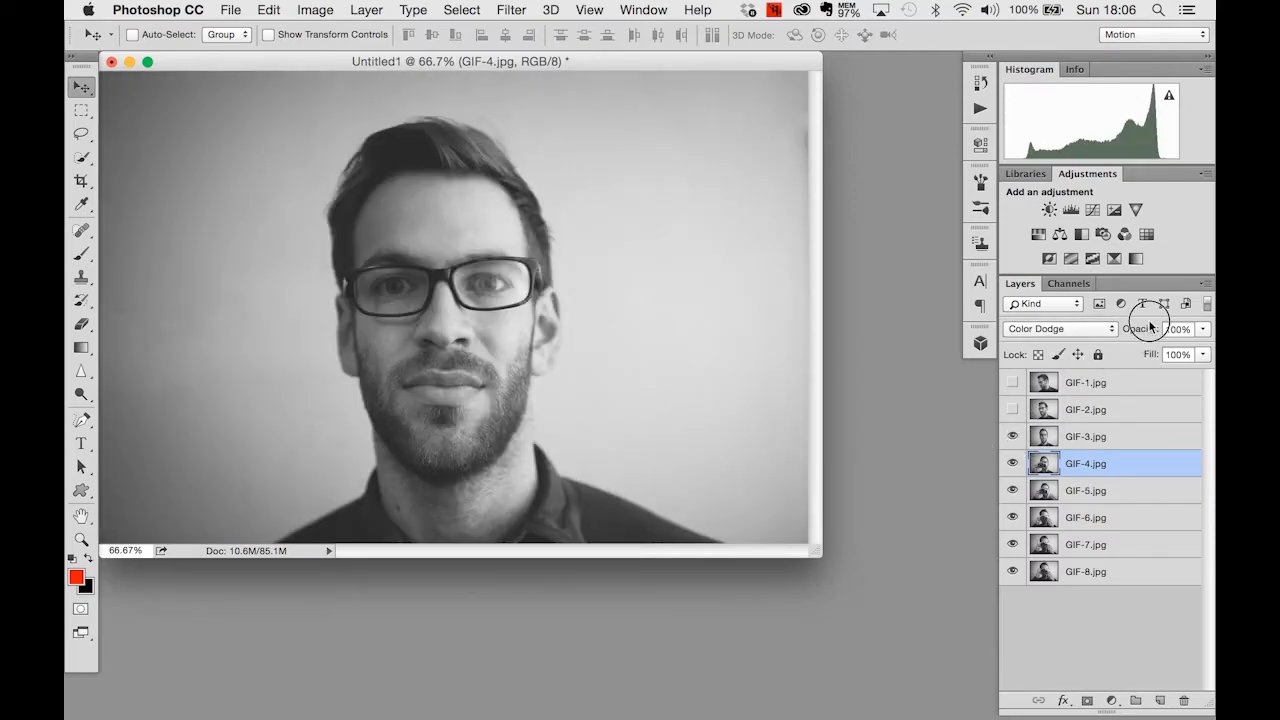
pyautogui.moveTo(1148, 326); pyautogui.dragTo(1100, 333)
pyautogui.click(1088, 432)
pyautogui.click(1203, 329)
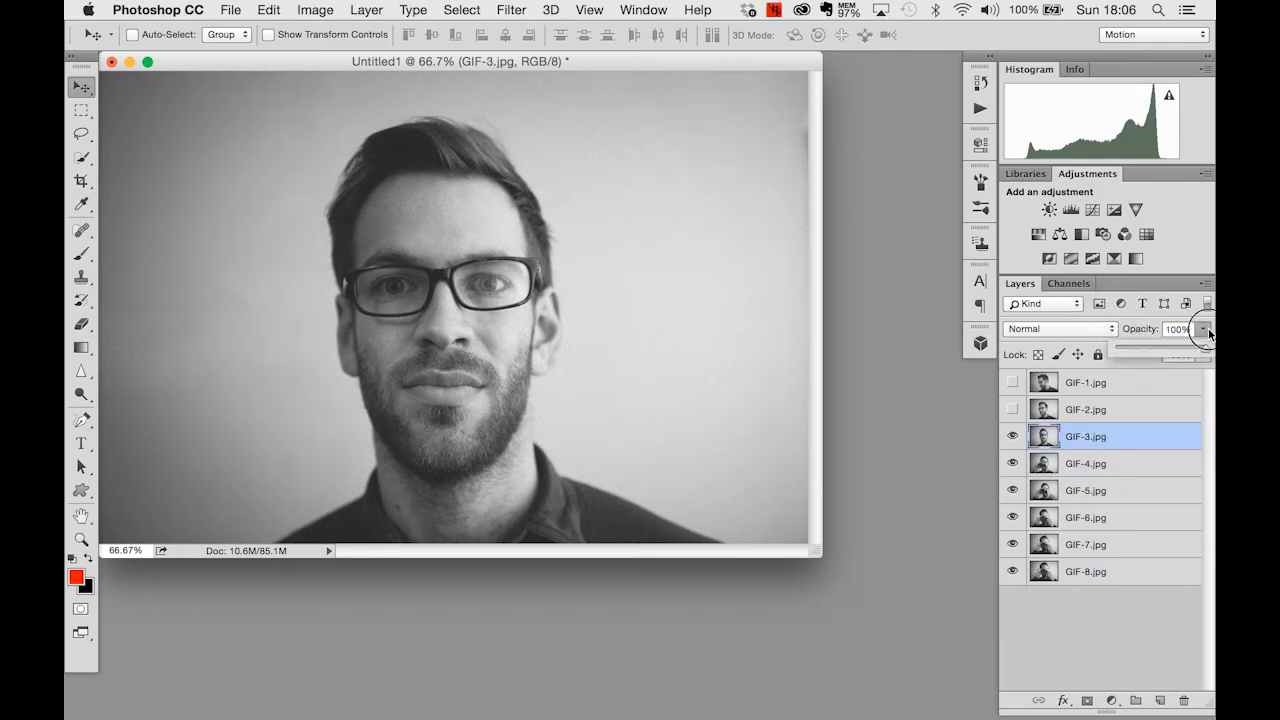
pyautogui.moveTo(1180, 356); pyautogui.dragTo(1155, 352)
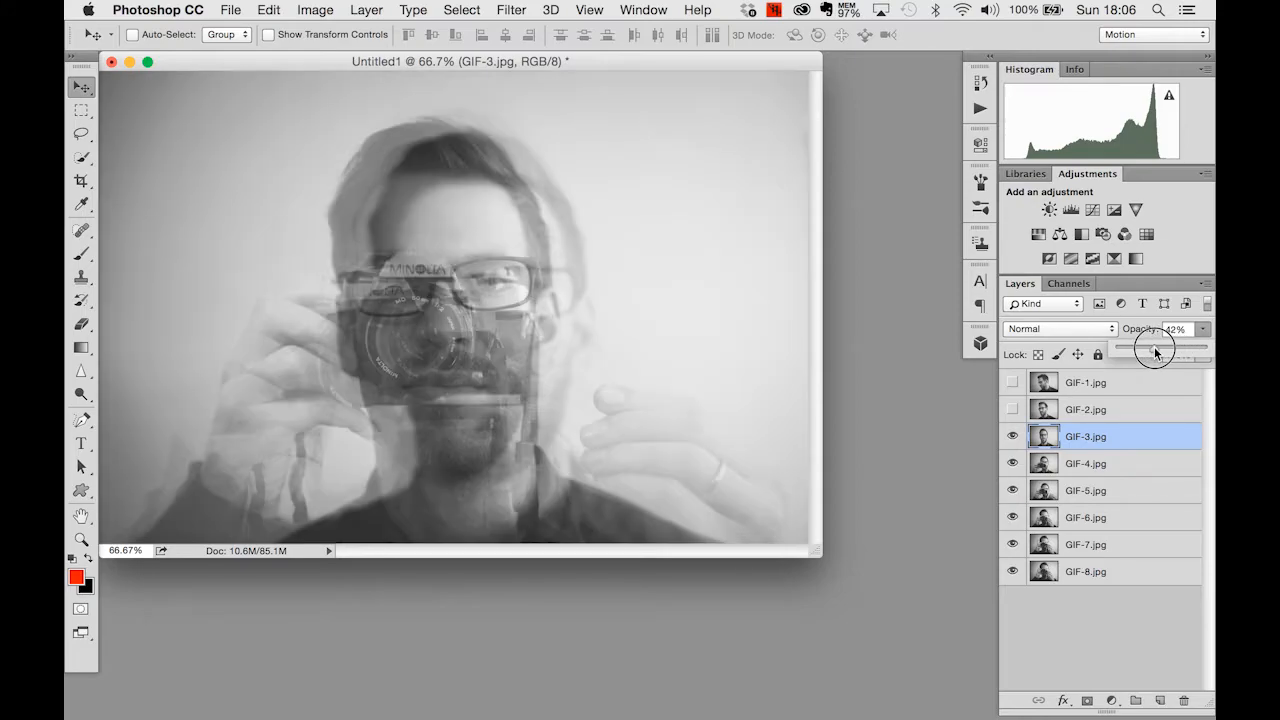
# - Select the GIF-2.jpg layer, make it visible and set its blend mode to Pin Light
pyautogui.click(1085, 410)
pyautogui.click(1013, 409)
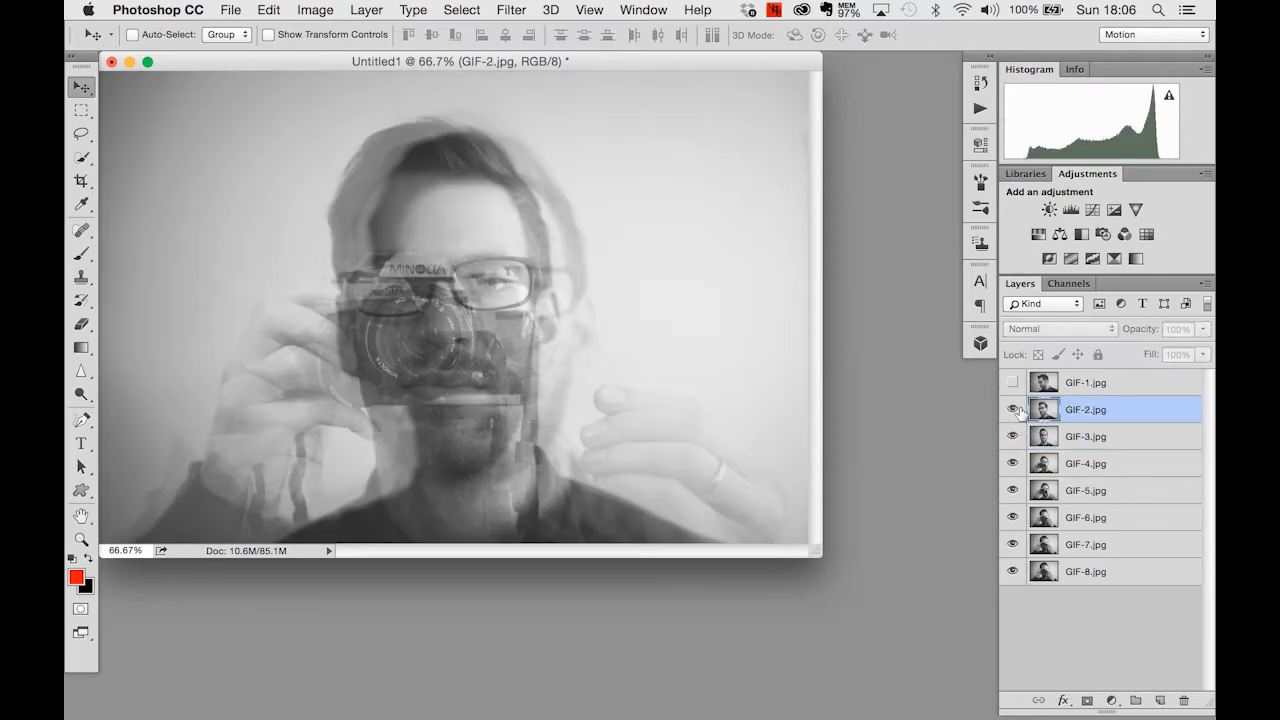
pyautogui.click(1036, 333)
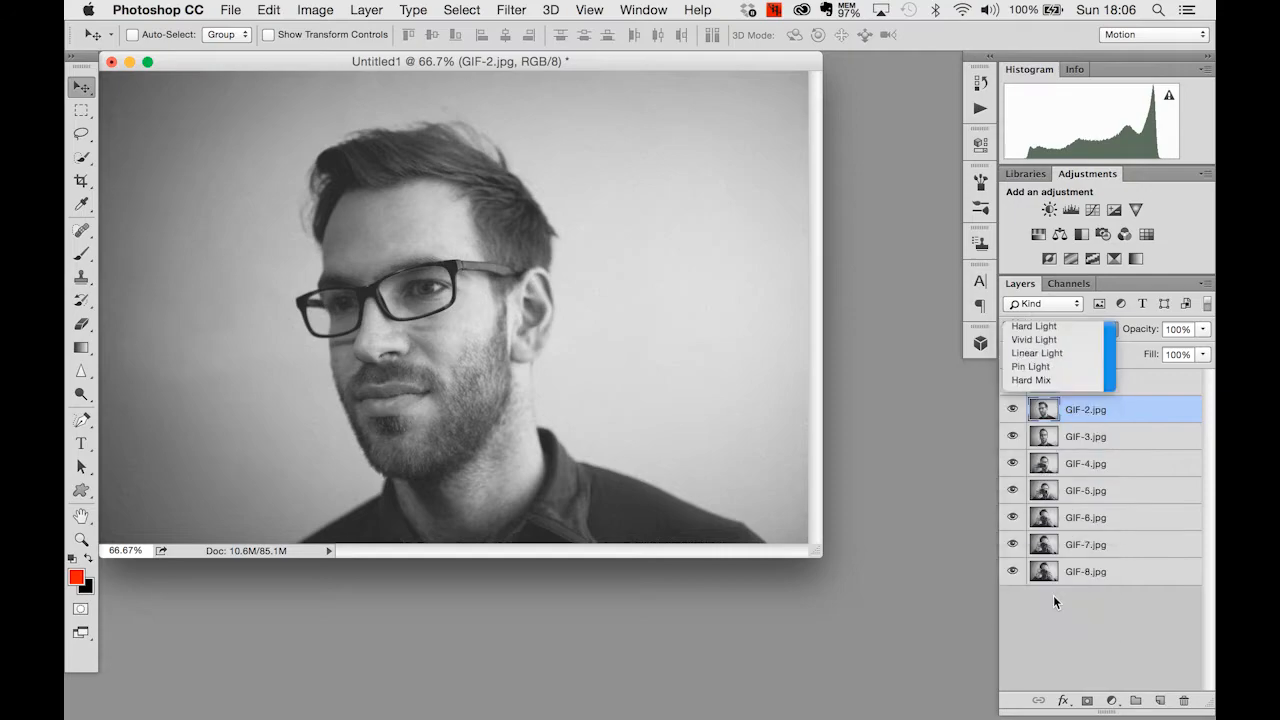
pyautogui.click(1053, 595)
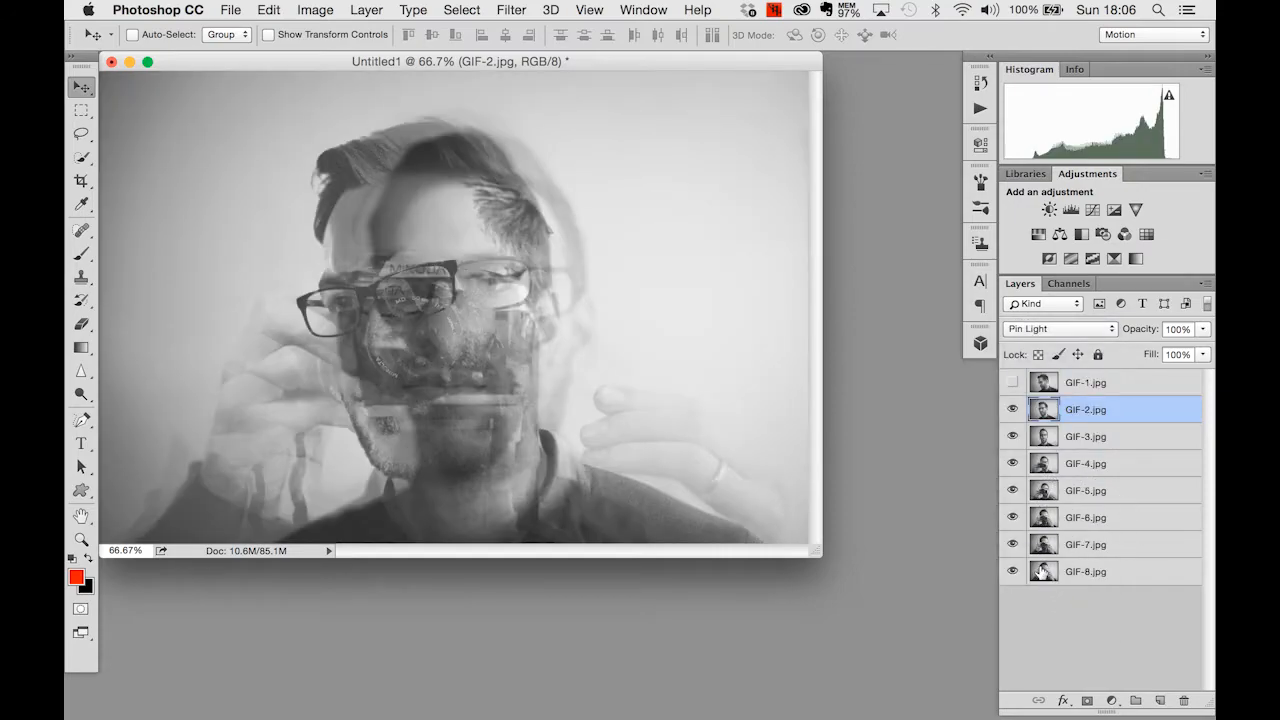
# - Make the GIF-1.jpg layer visible, select it and try the Difference and Exclusion blend modes on it
pyautogui.click(1012, 382)
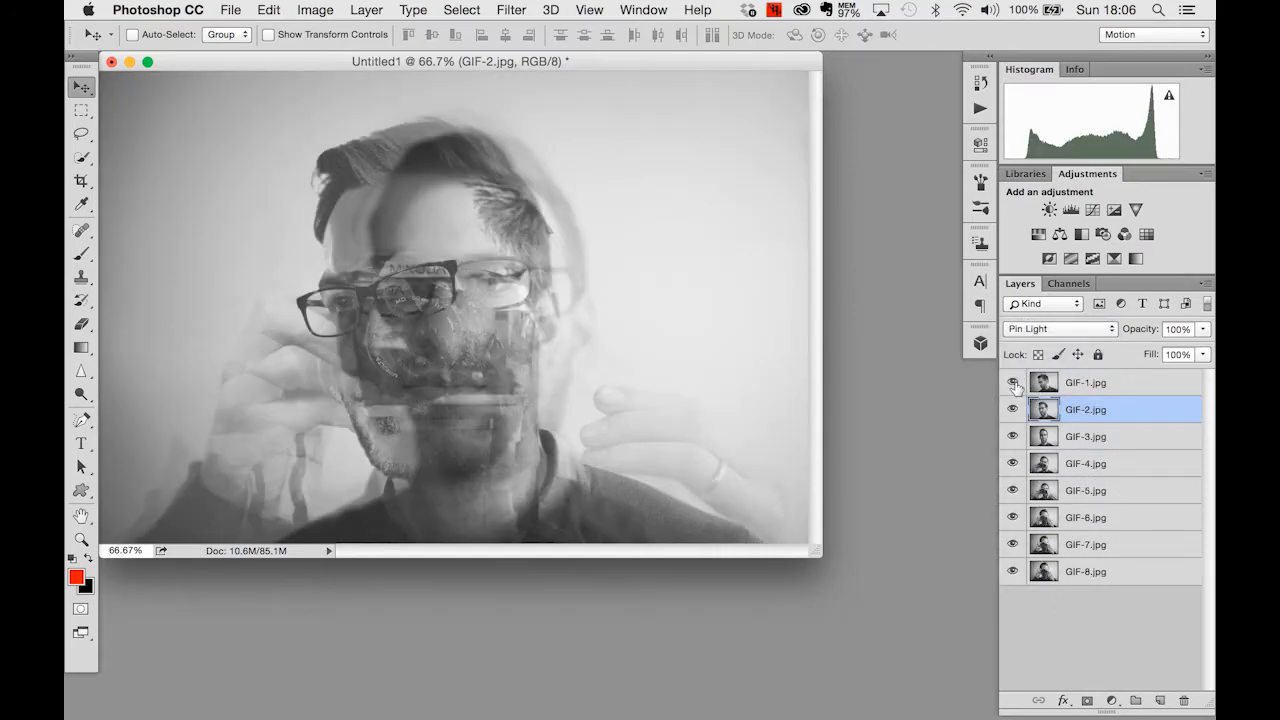
pyautogui.click(1120, 386)
pyautogui.click(1080, 330)
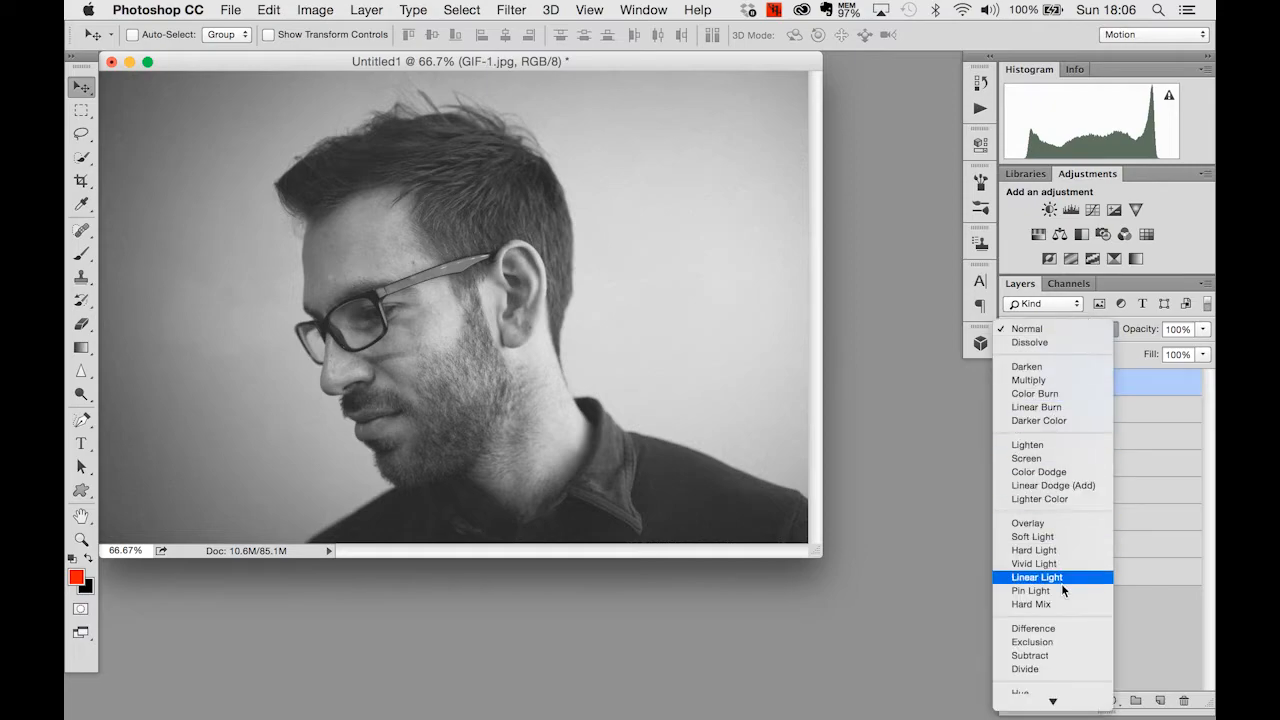
pyautogui.click(1074, 626)
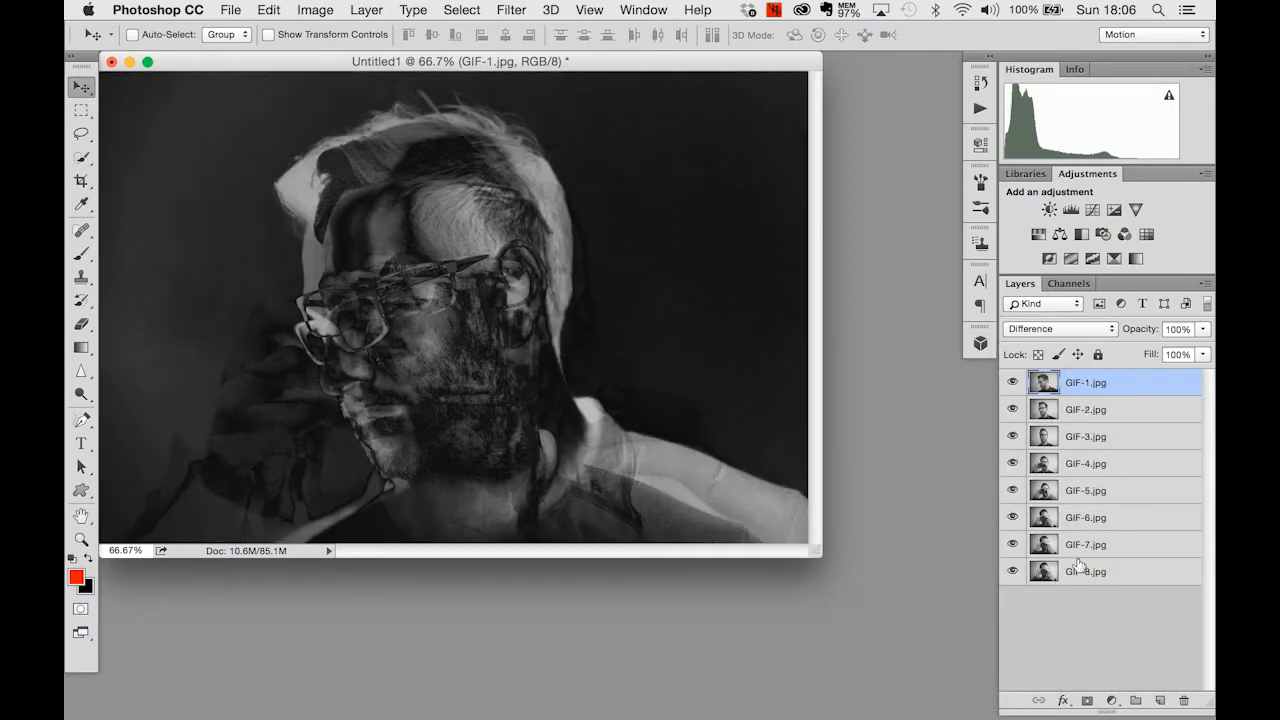
pyautogui.click(1073, 328)
pyautogui.click(1073, 342)
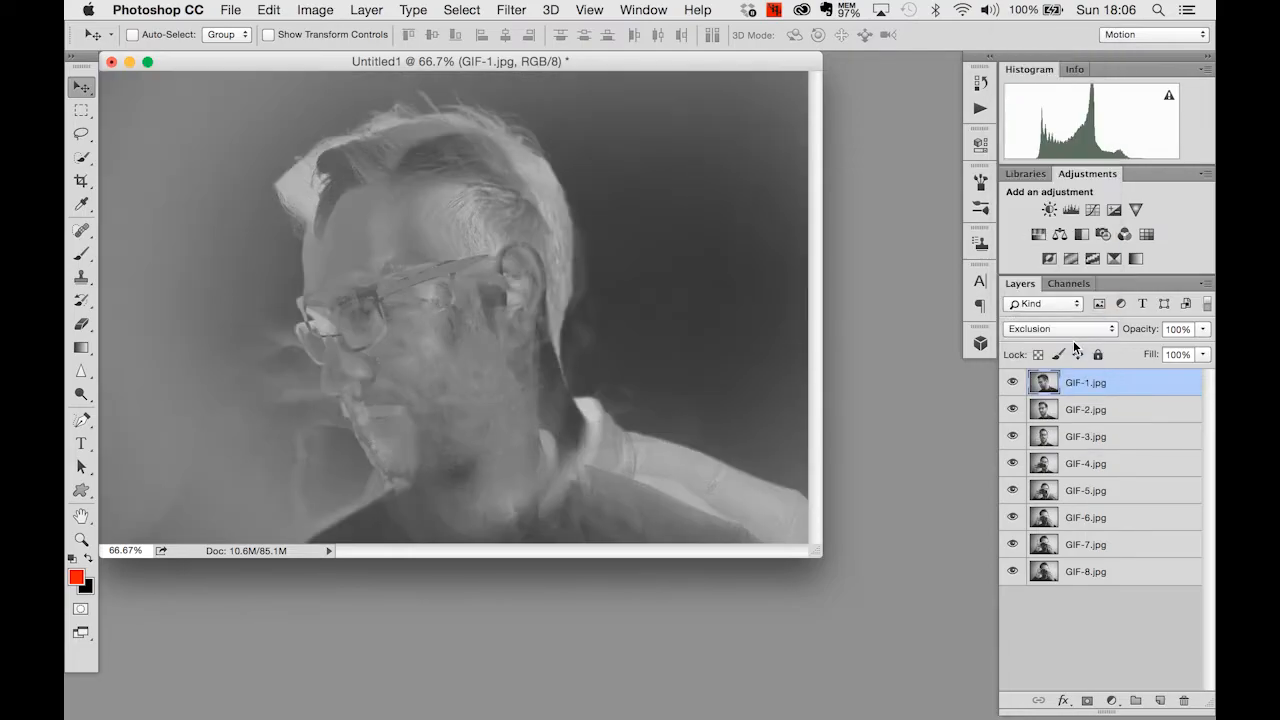
# - Set the GIF-1.jpg layer's blend mode to Linear Light and lower its opacity to 17%
pyautogui.click(1089, 328)
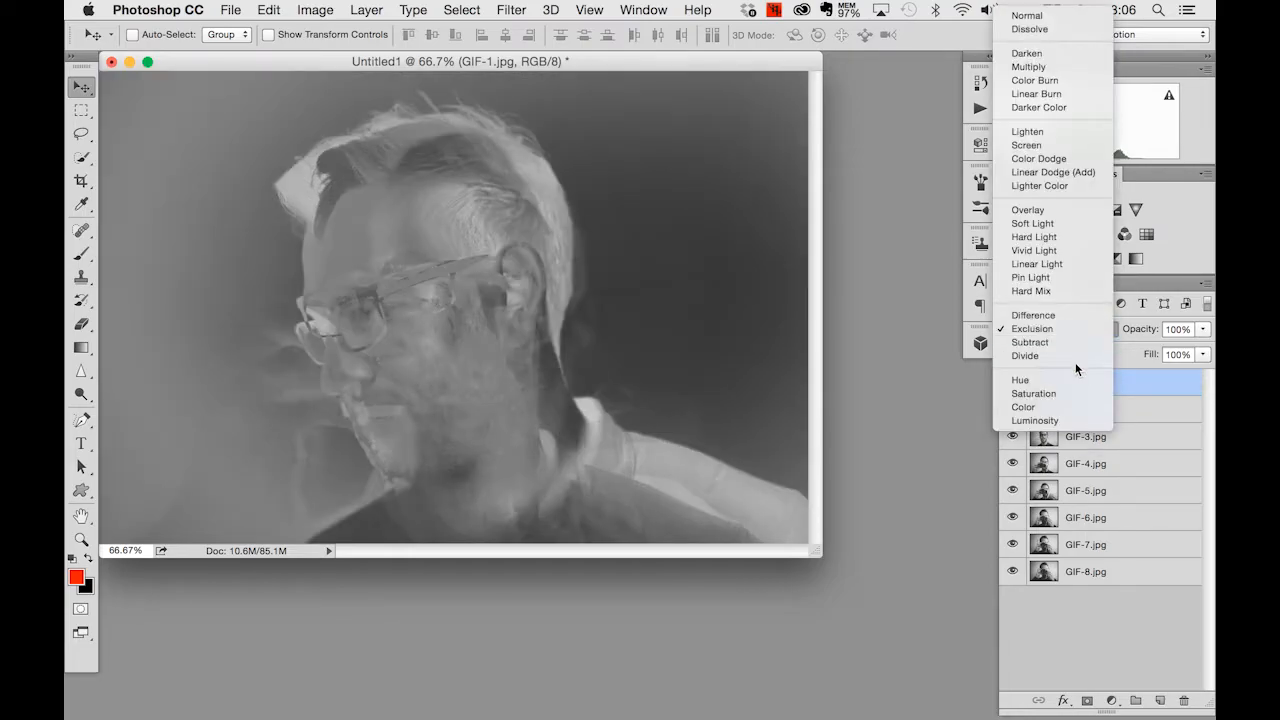
pyautogui.click(1071, 265)
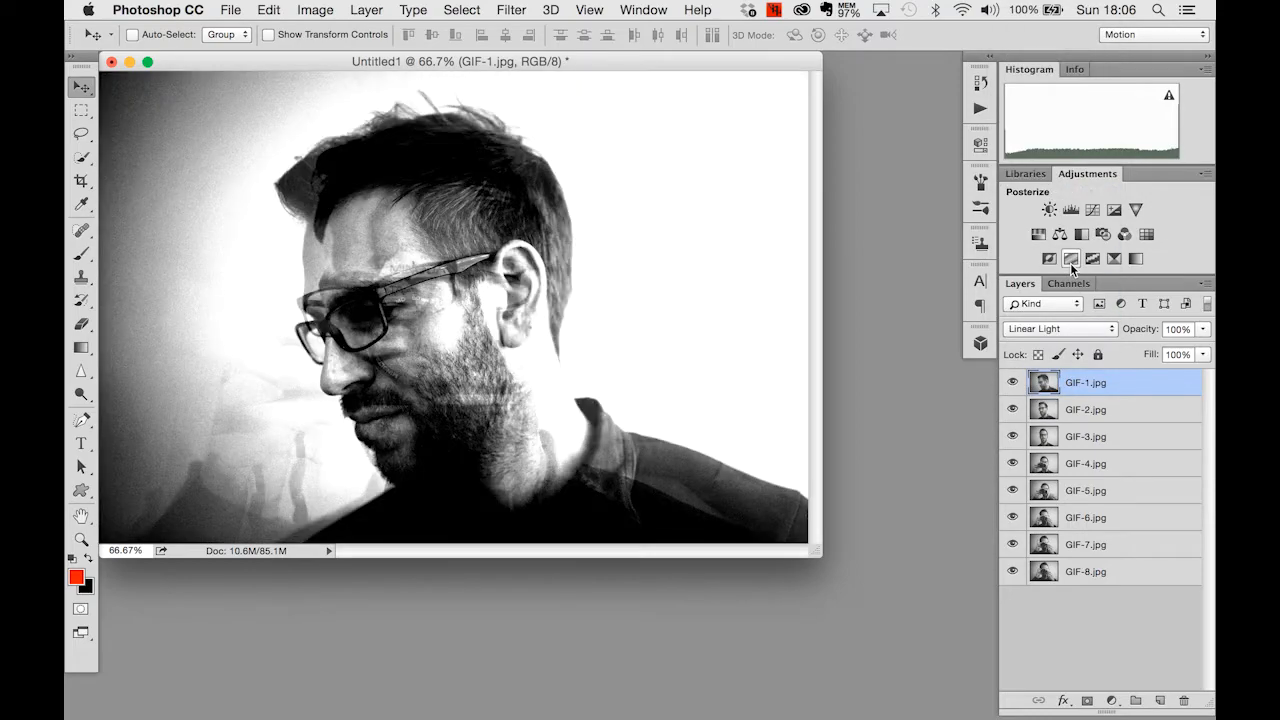
pyautogui.moveTo(1203, 333); pyautogui.dragTo(1133, 350)
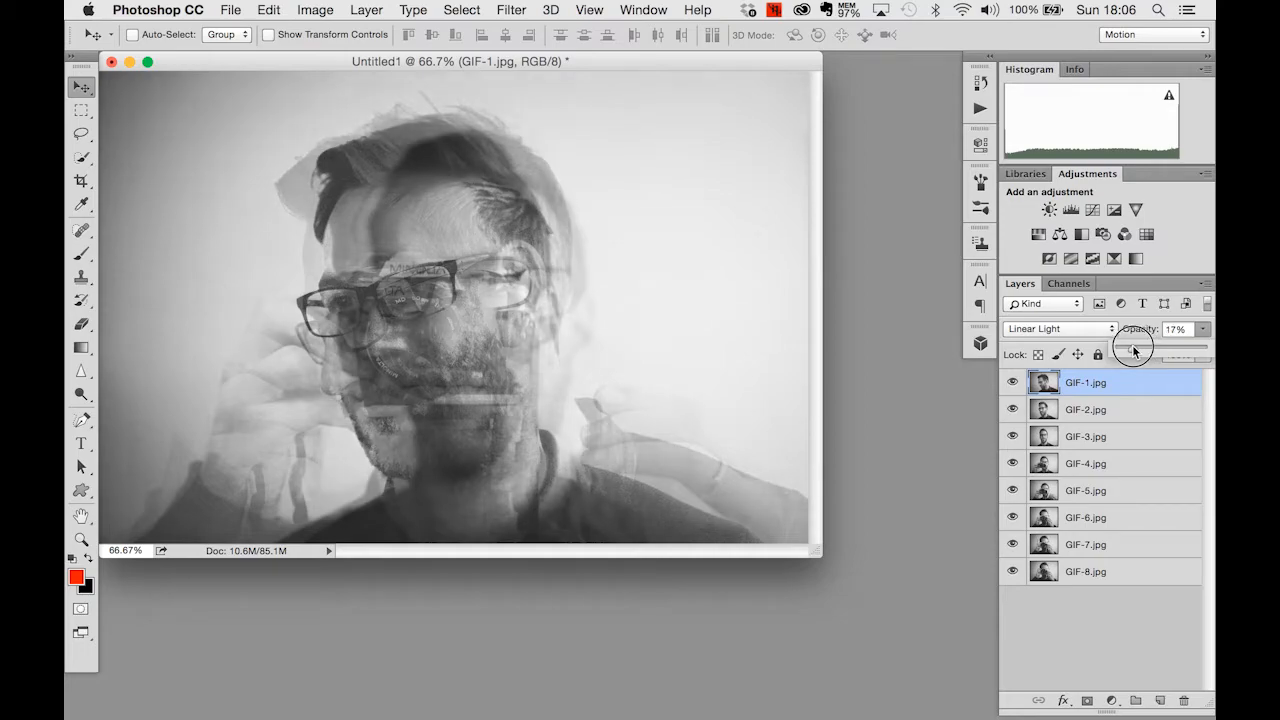
# - Enlarge the document window so that empty canvas surrounds the whole blended image
pyautogui.click(819, 553)
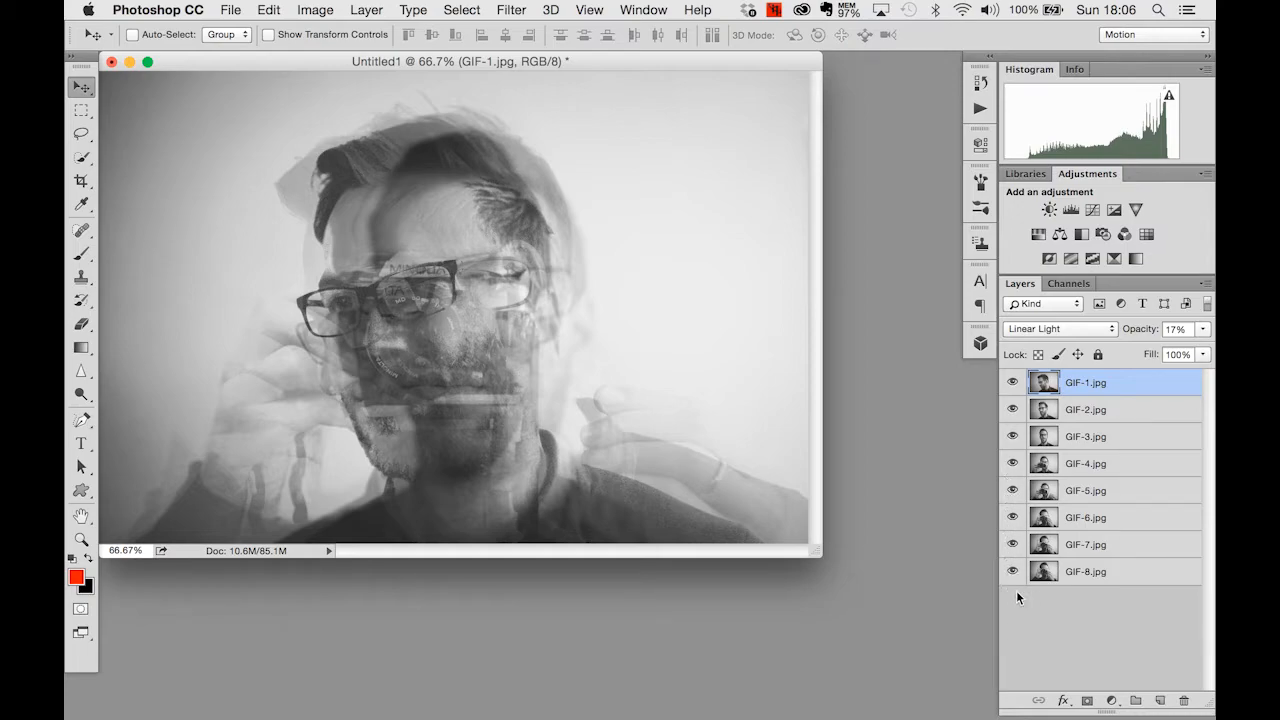
pyautogui.moveTo(818, 556); pyautogui.dragTo(978, 668)
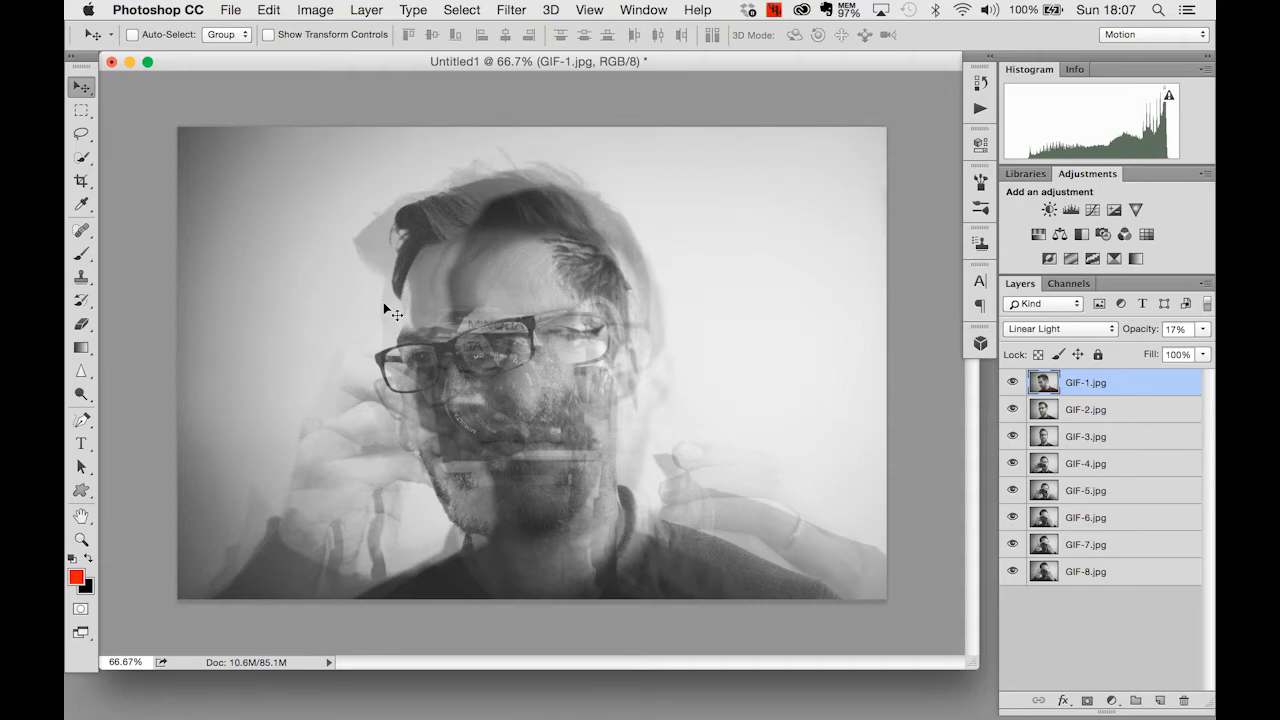
pyautogui.click(228, 10)
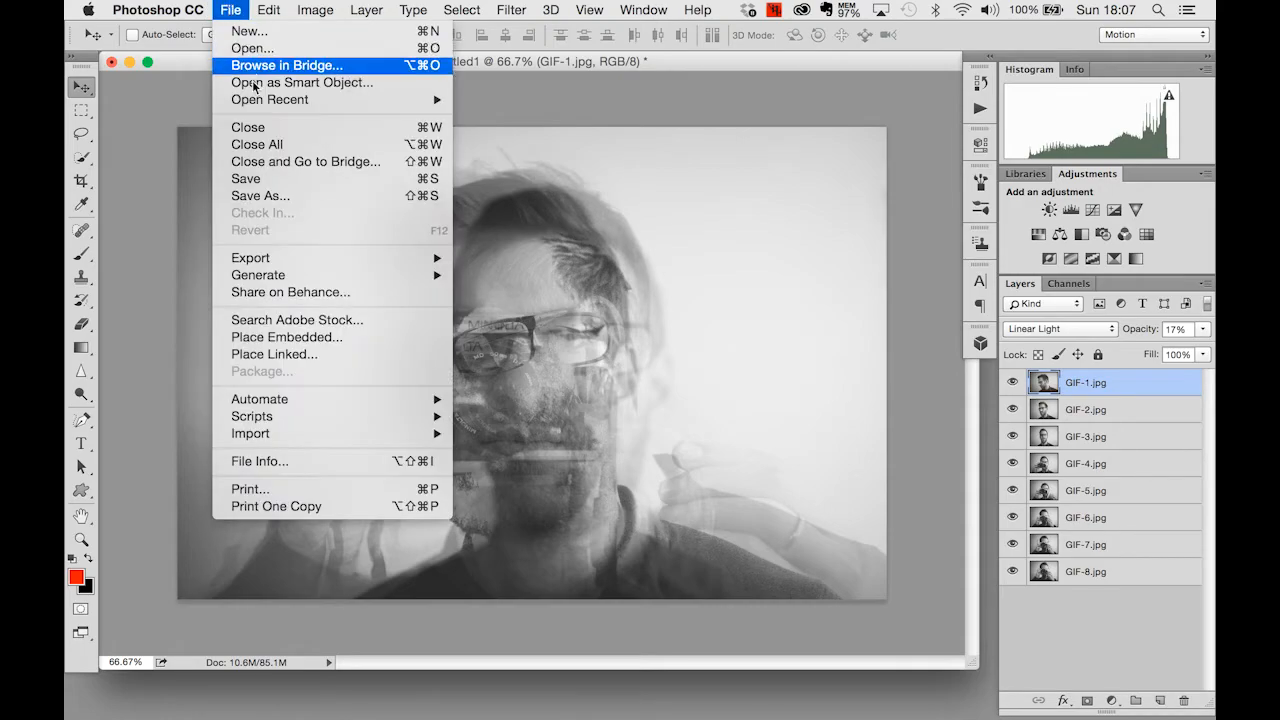
pyautogui.click(271, 198)
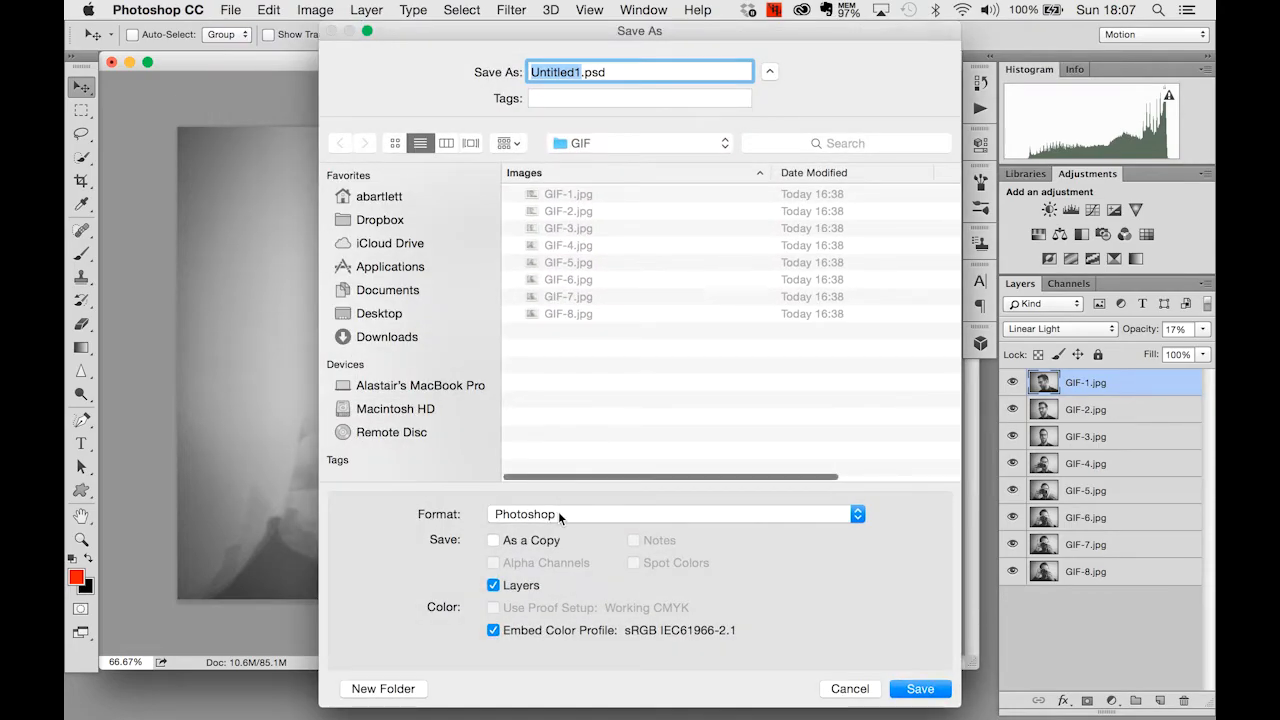
pyautogui.click(559, 516)
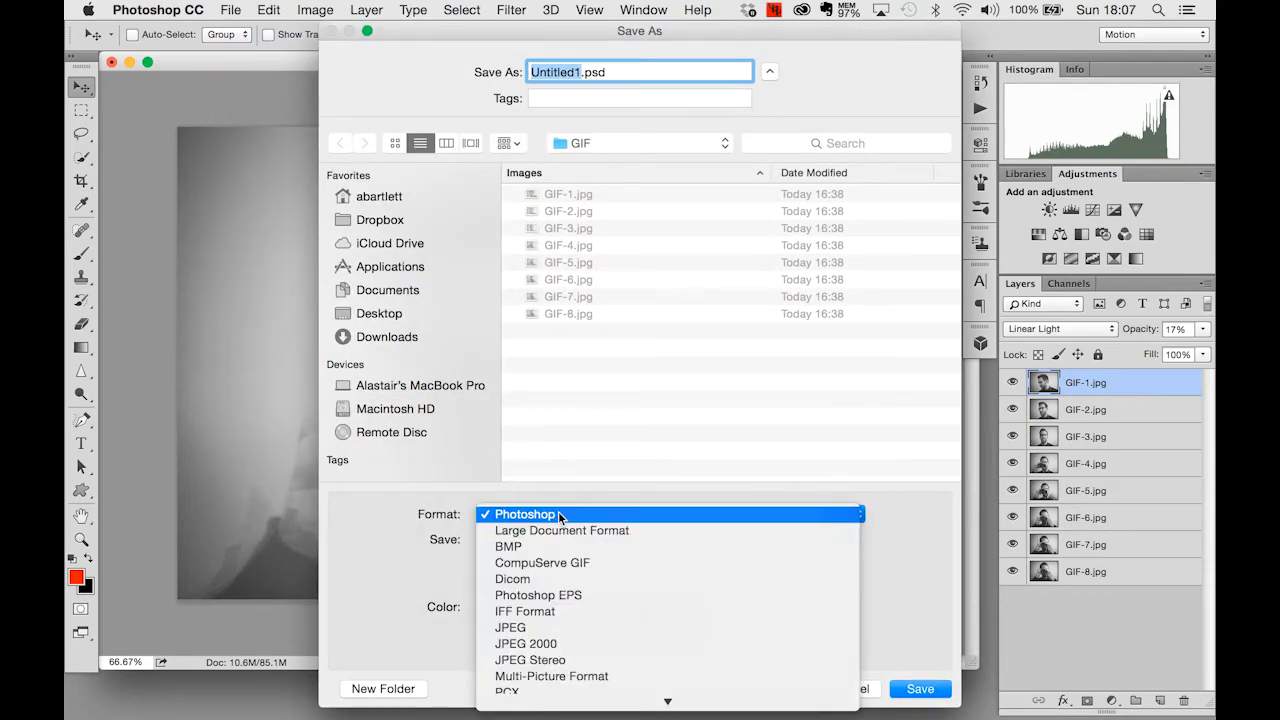
pyautogui.click(556, 516)
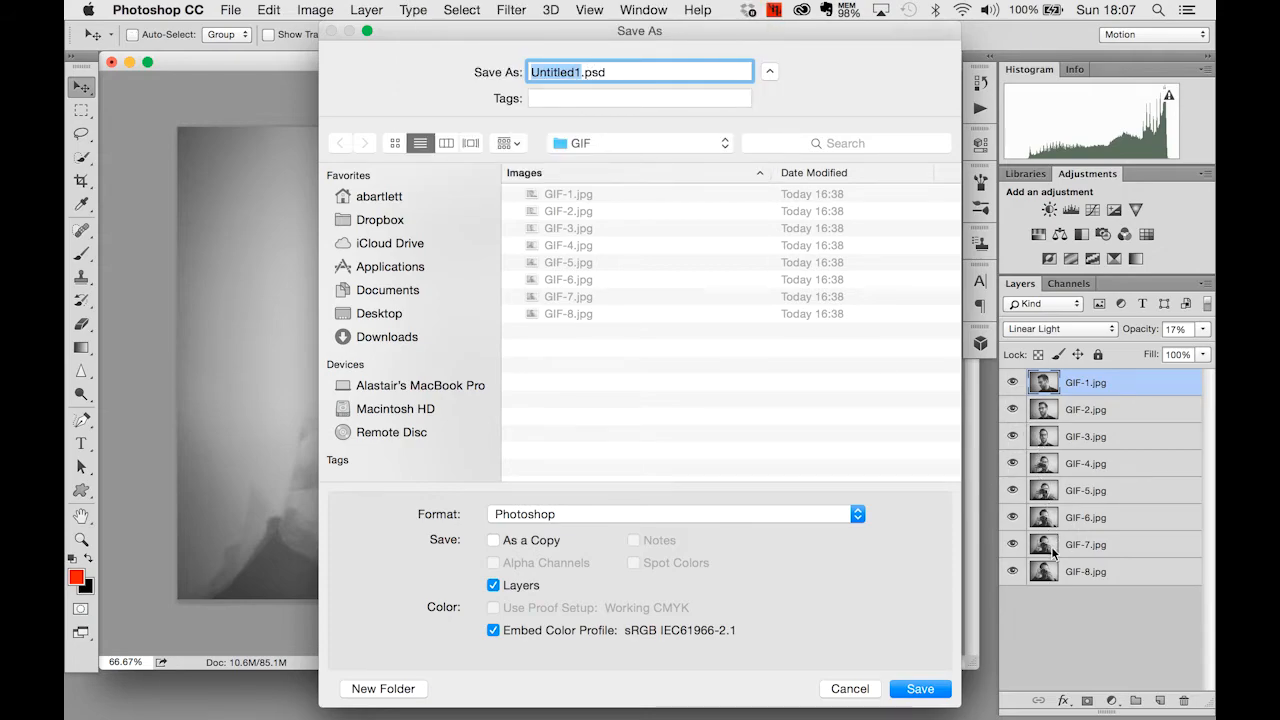
pyautogui.click(850, 689)
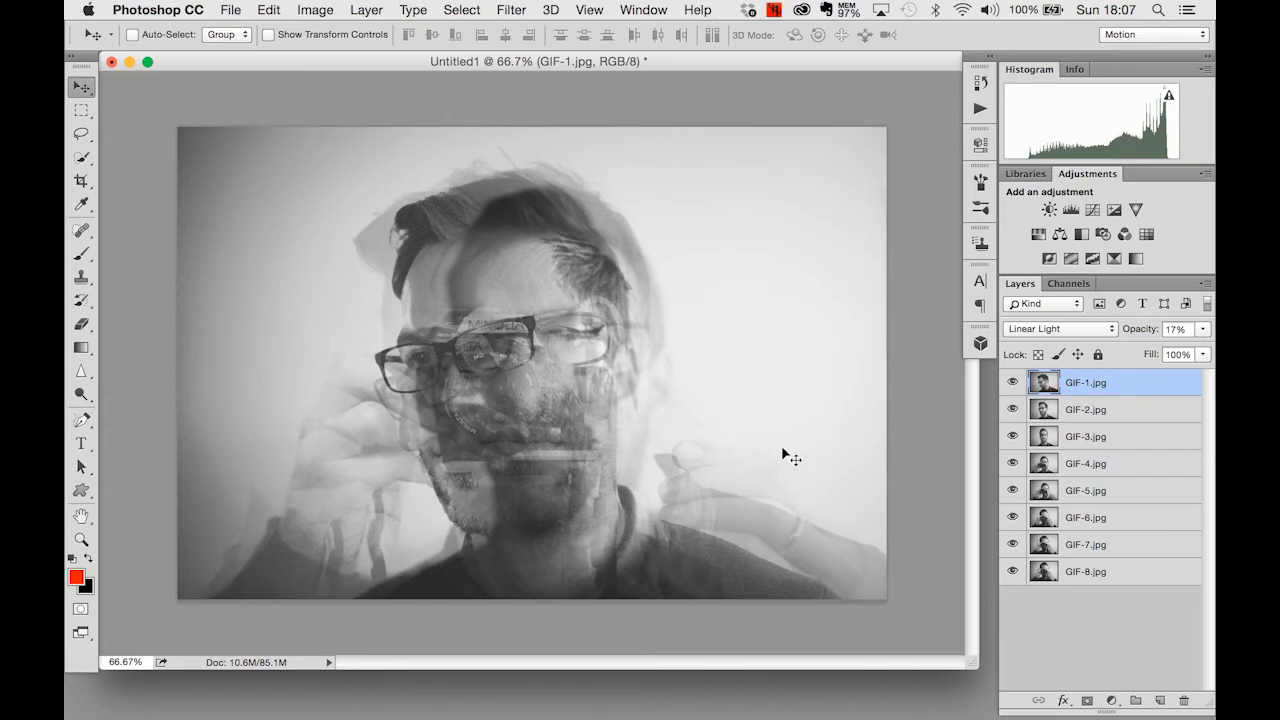
# - Try flattening all the layers into a single background and undo the flattening
pyautogui.click(367, 10)
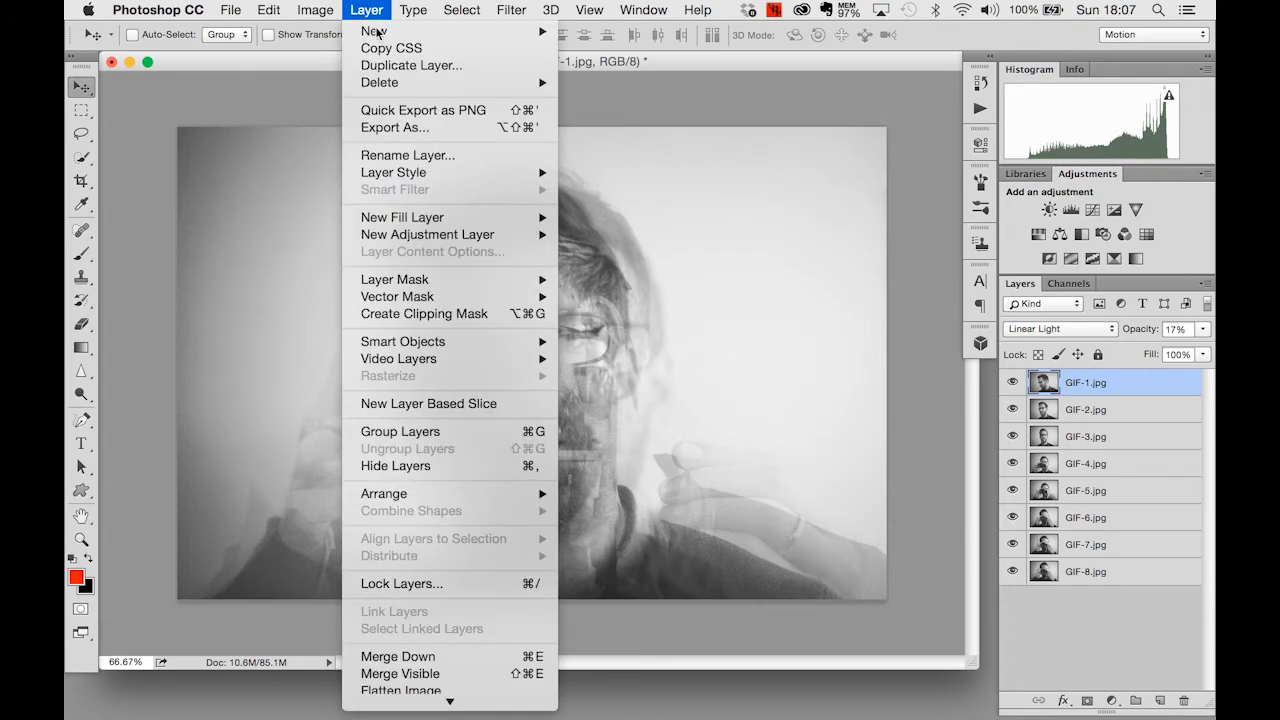
pyautogui.scroll(-1, 430, 452)
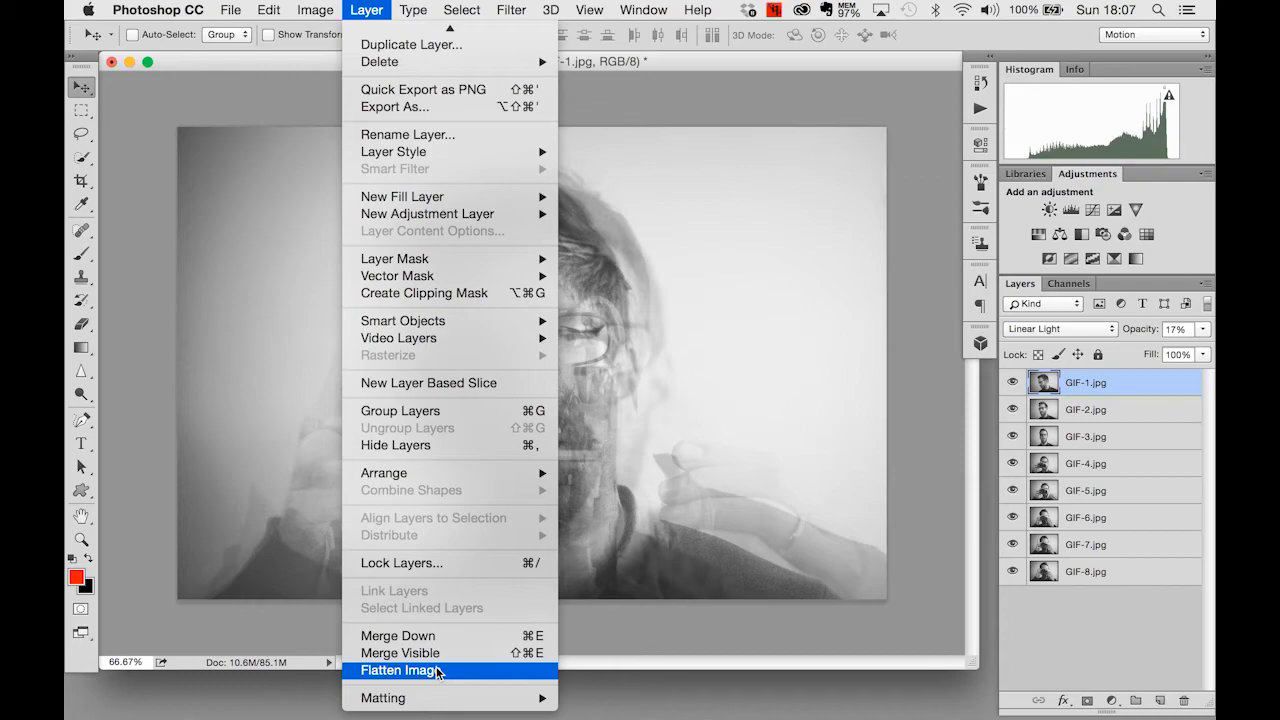
pyautogui.click(437, 671)
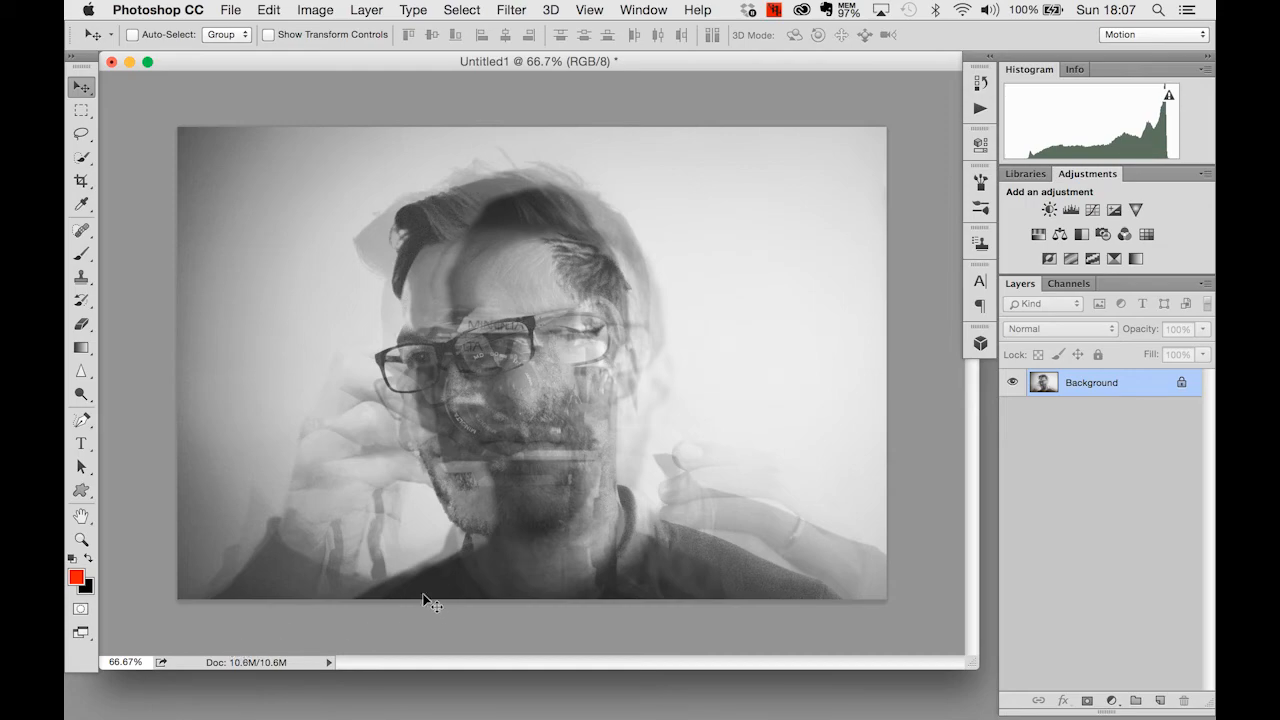
pyautogui.click(269, 9)
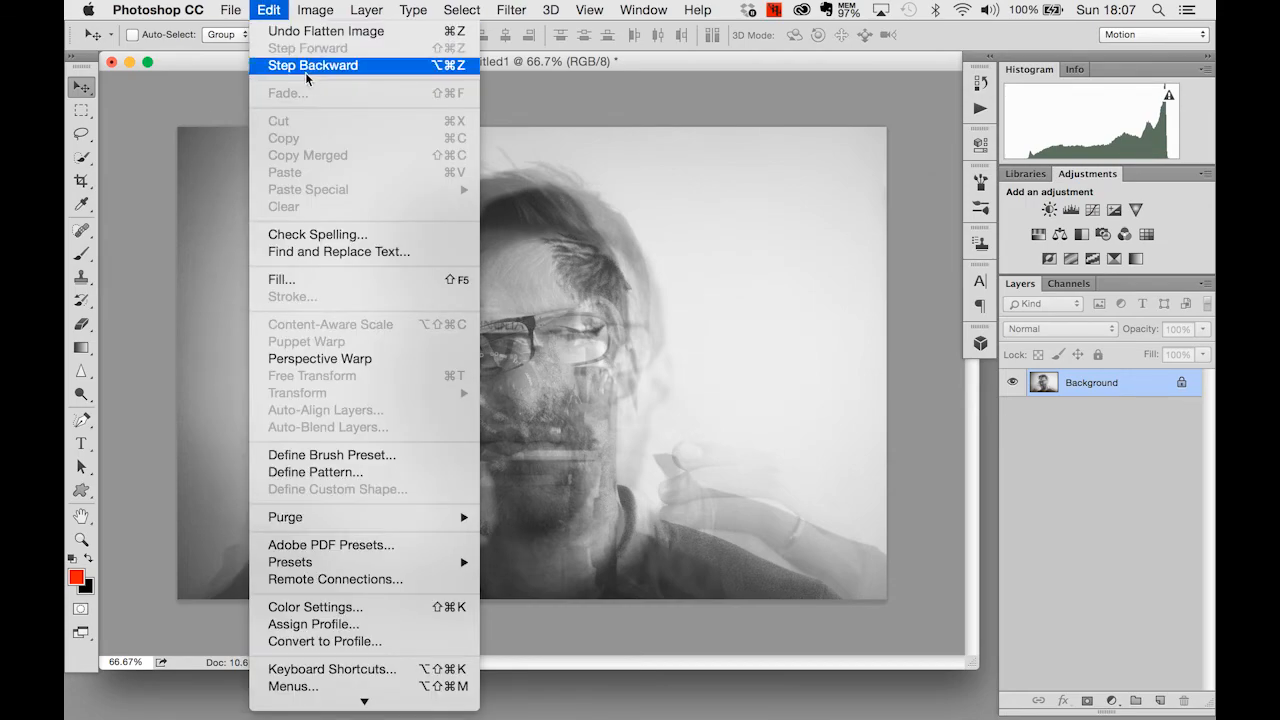
pyautogui.click(307, 76)
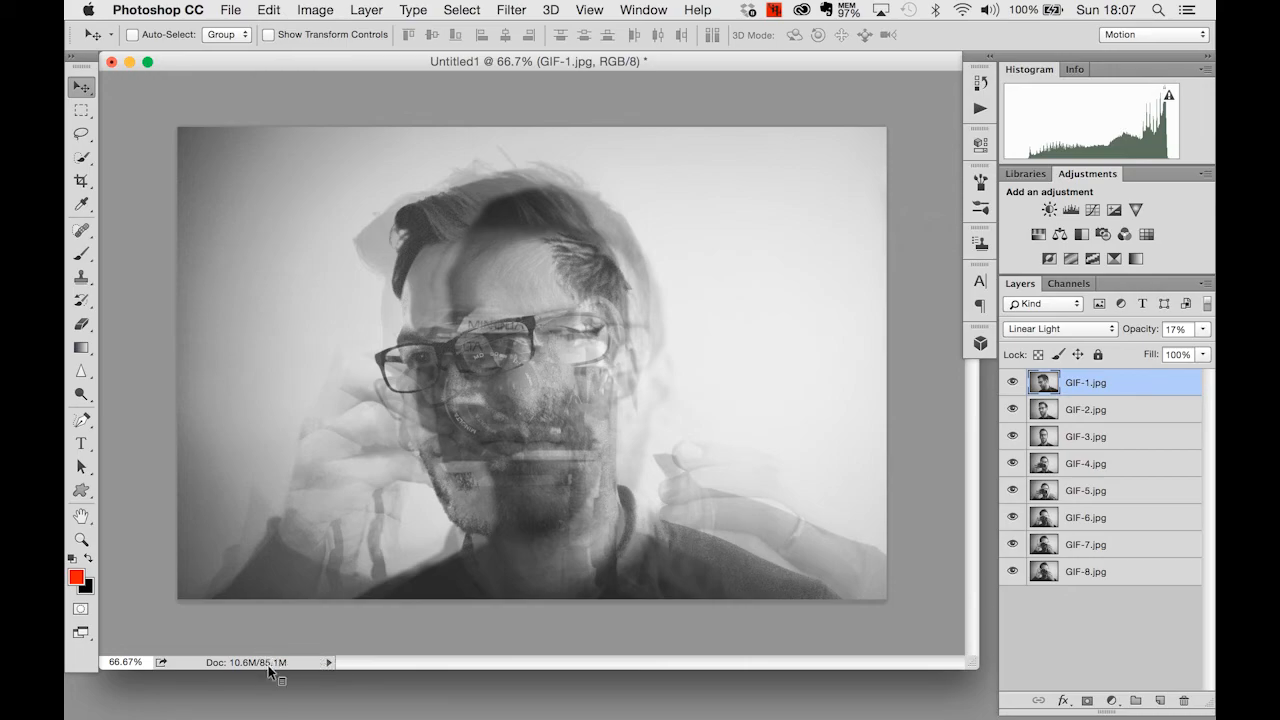
# - Check the layered document's size up close and flatten the eight GIF layers into one background layer
pyautogui.press('ctrl+super')
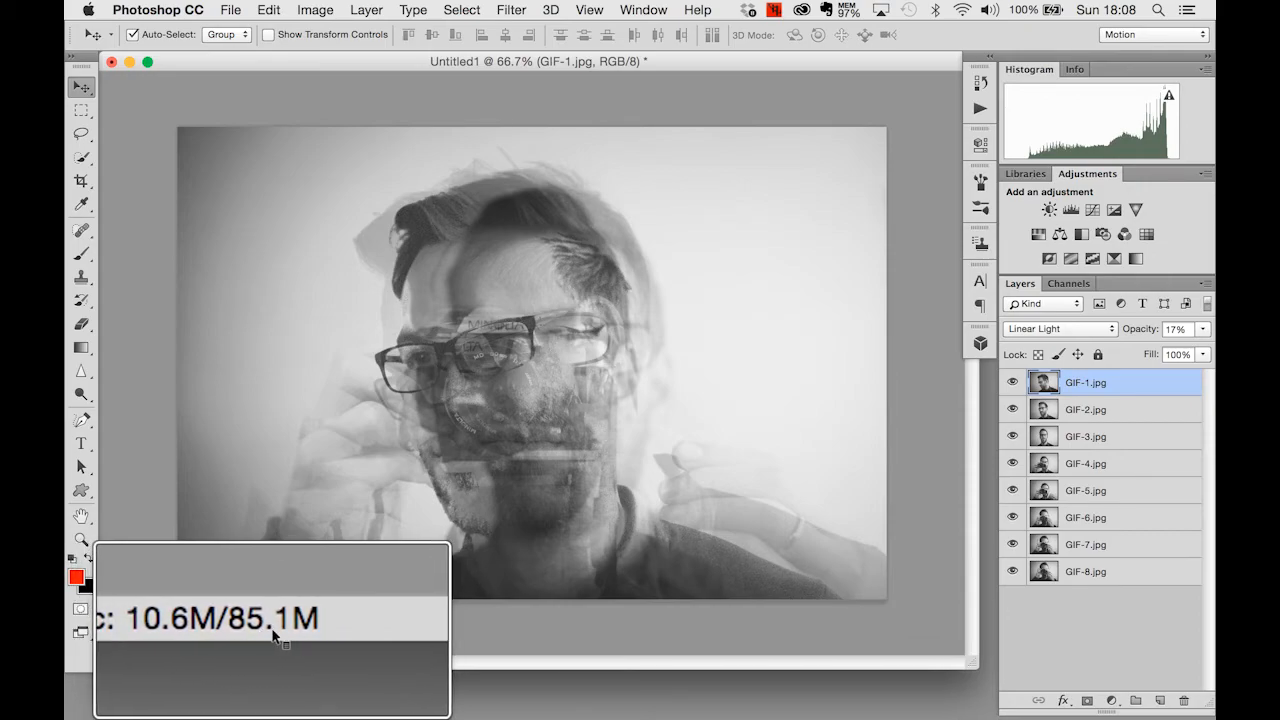
pyautogui.press('alt+super+8')
pyautogui.click(368, 11)
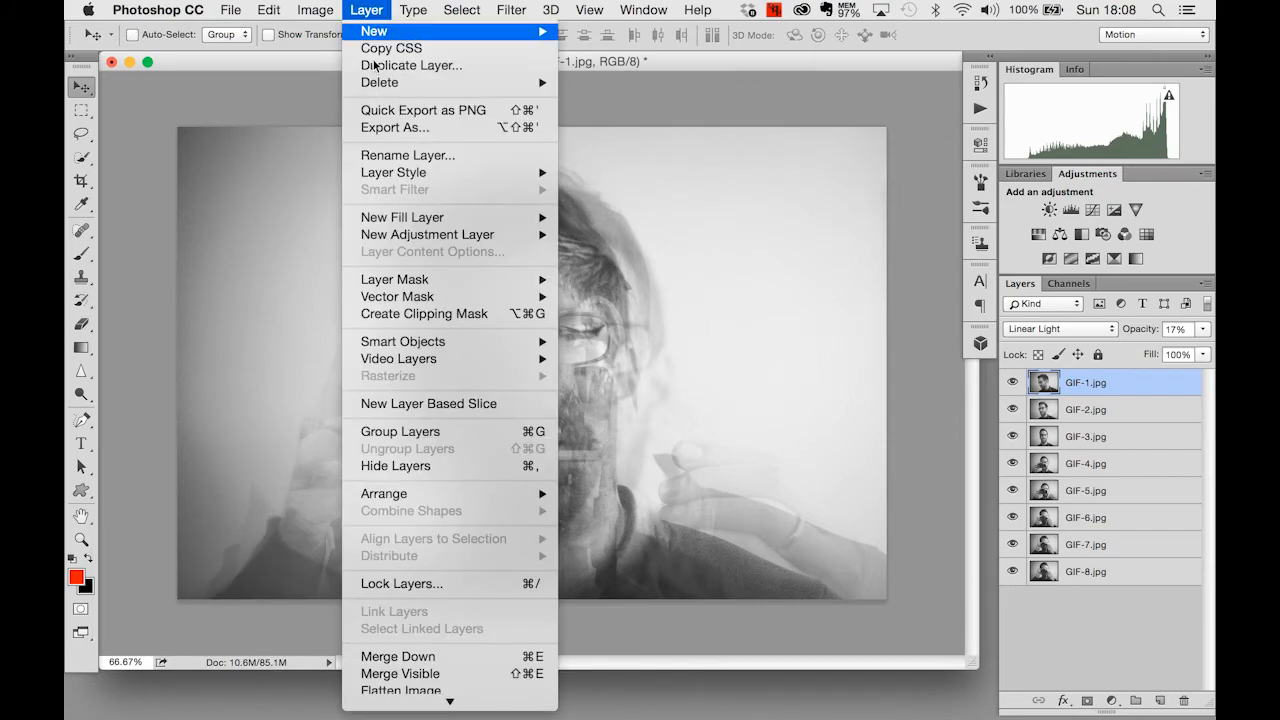
pyautogui.click(413, 690)
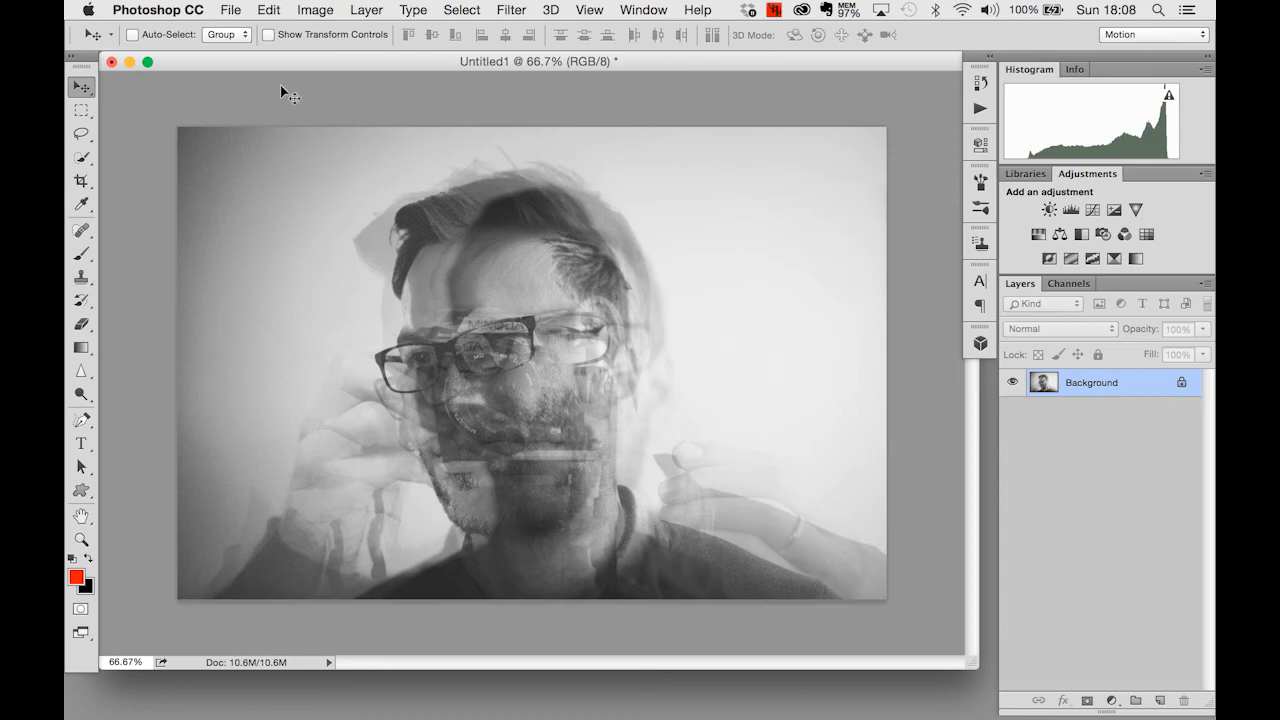
# - Save the flattened image as the JPEG Untitled1.jpg in the GIF folder, with quality 12 (Maximum) and the Baseline ("Standard") format option
pyautogui.click(224, 9)
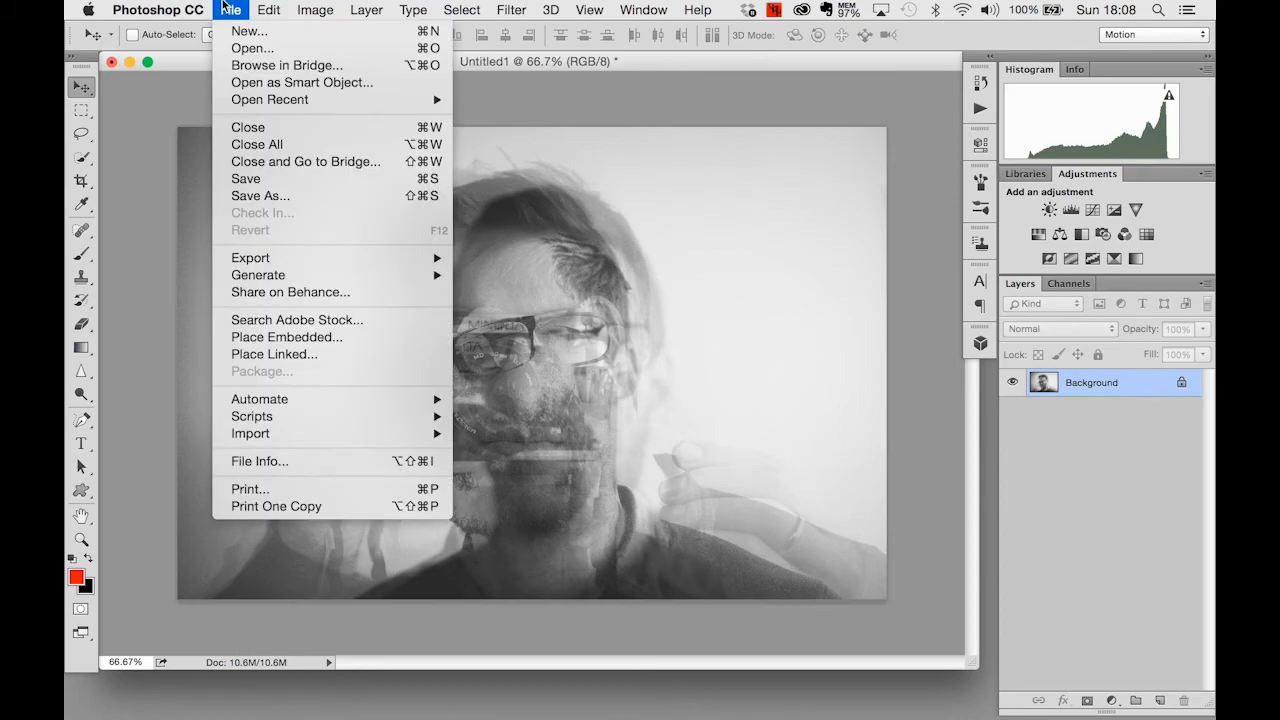
pyautogui.click(281, 201)
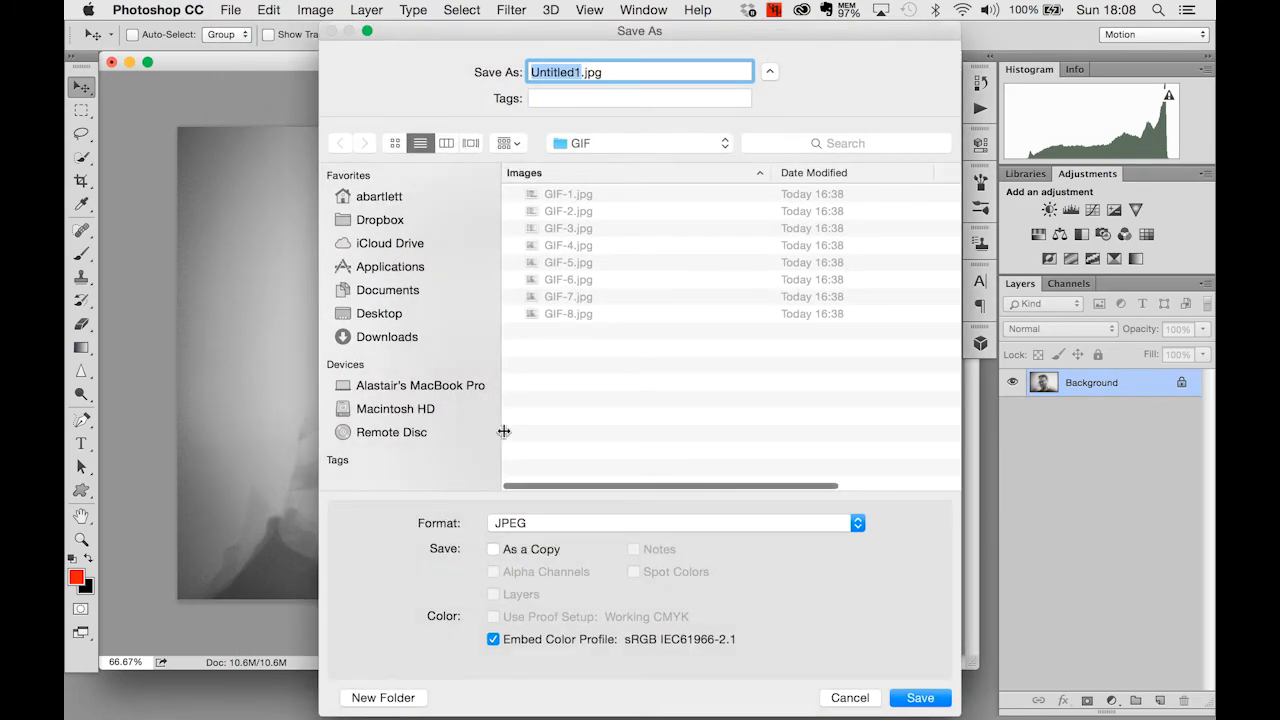
pyautogui.click(547, 522)
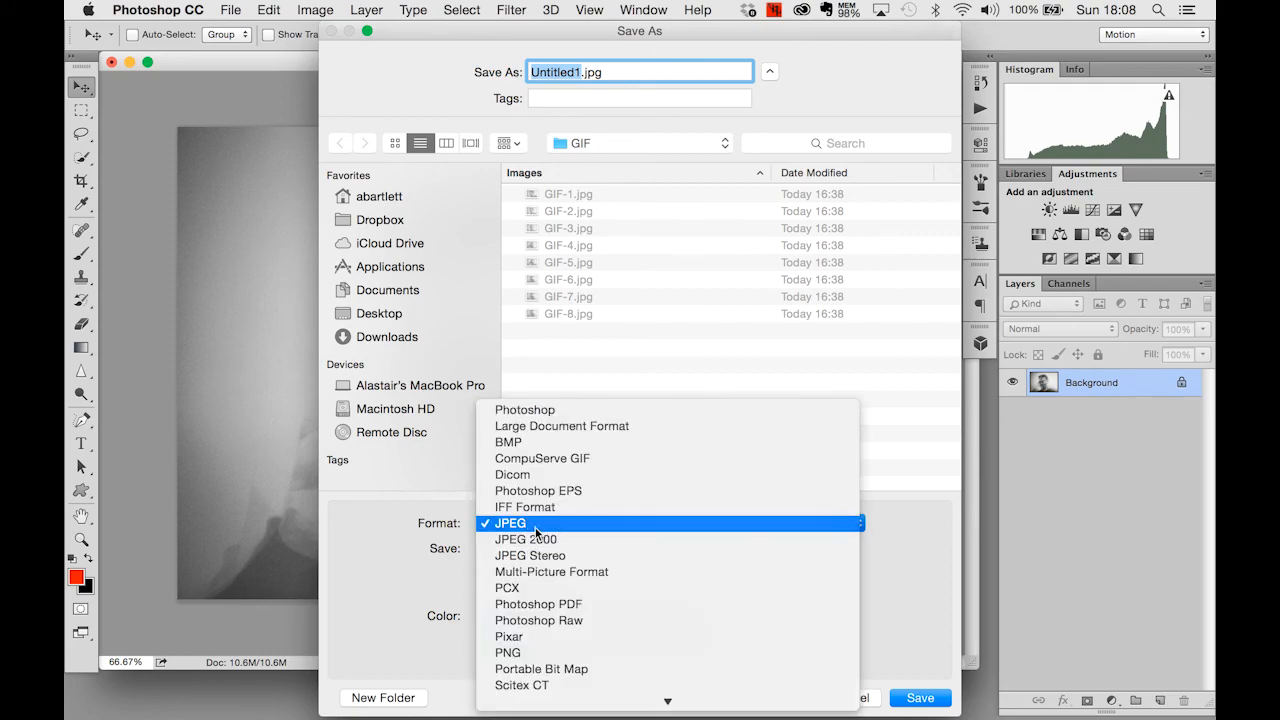
pyautogui.click(533, 526)
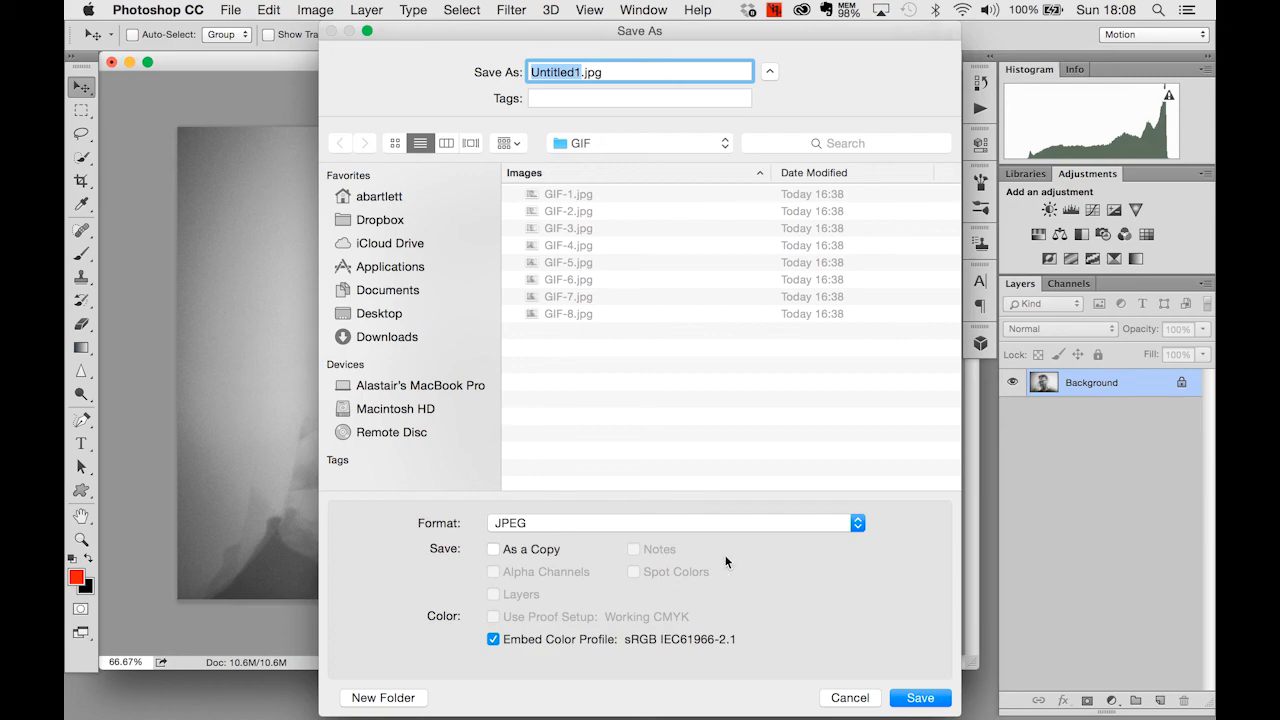
pyautogui.click(921, 700)
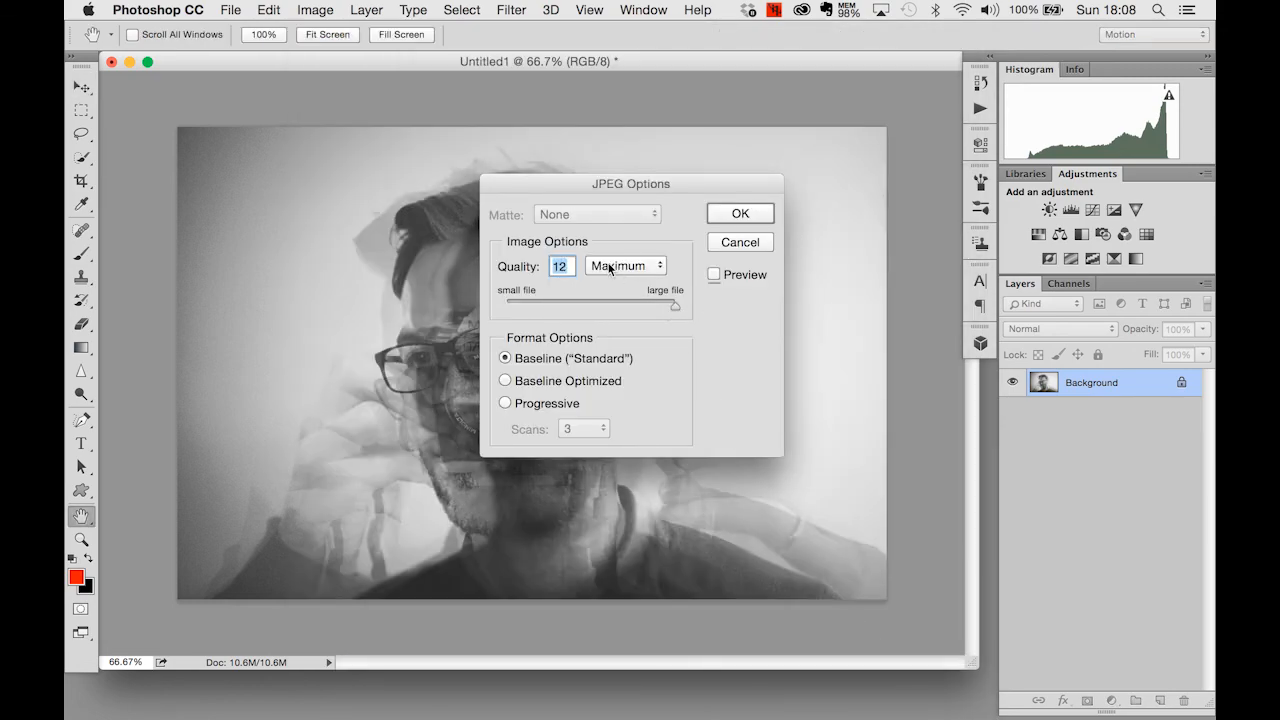
pyautogui.click(740, 214)
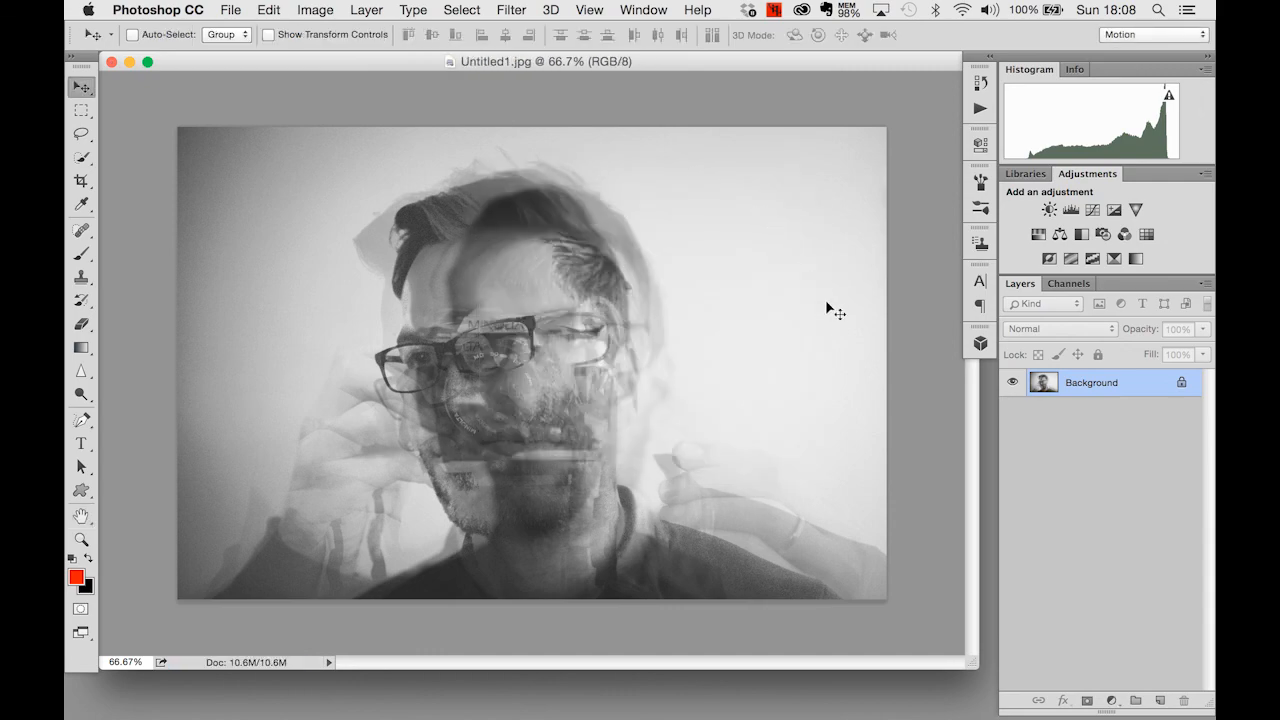